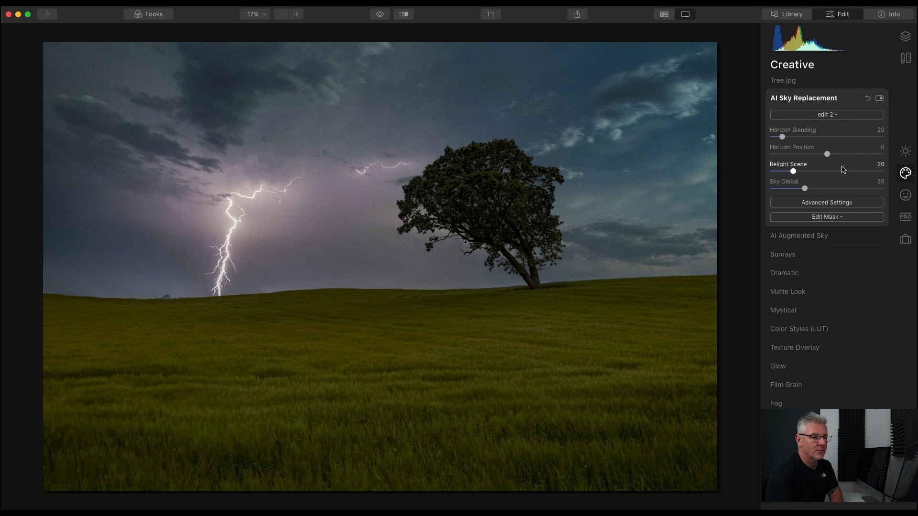
Nudge the stormy sky's Horizon Position slightly lower, to about -5
{"action": "left_click_drag", "start_coordinate": [827, 154], "coordinate": [823, 153]}
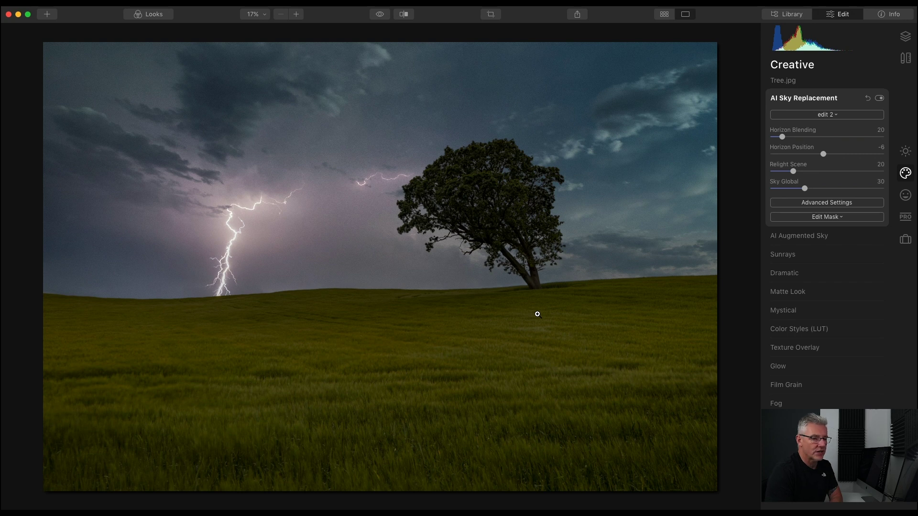
Add a new adjustment layer above Tree.jpg
{"action": "left_click", "coordinate": [904, 37]}
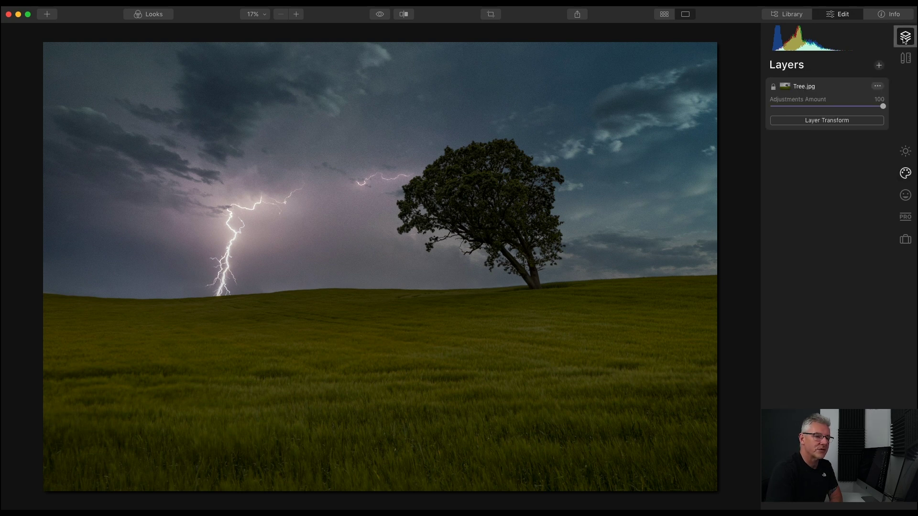
{"action": "left_click", "coordinate": [878, 67]}
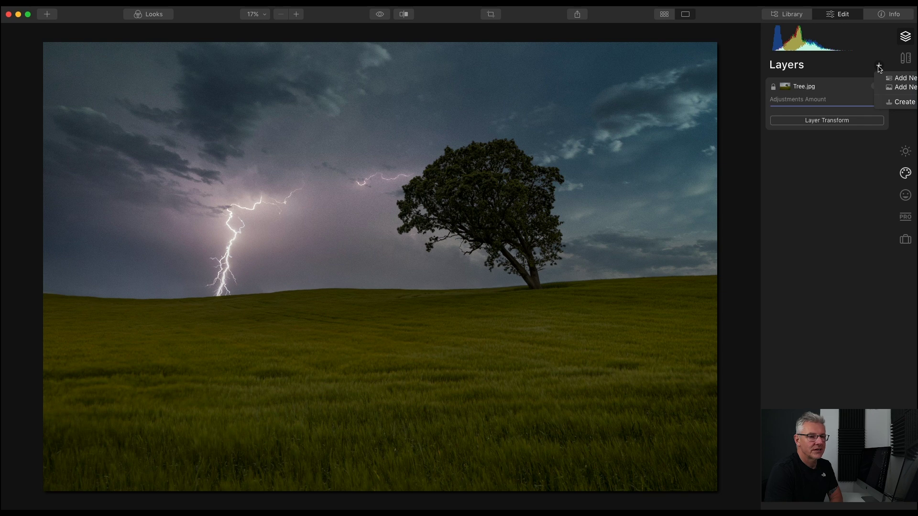
{"action": "left_click", "coordinate": [897, 79]}
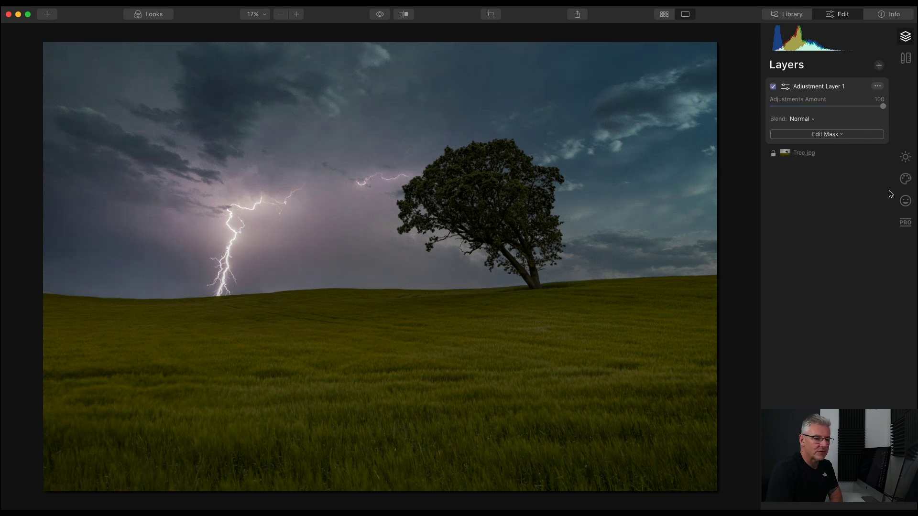
Show the new layer's Essentials tools at 100% zoom with Color collapsed
{"action": "left_click", "coordinate": [905, 157]}
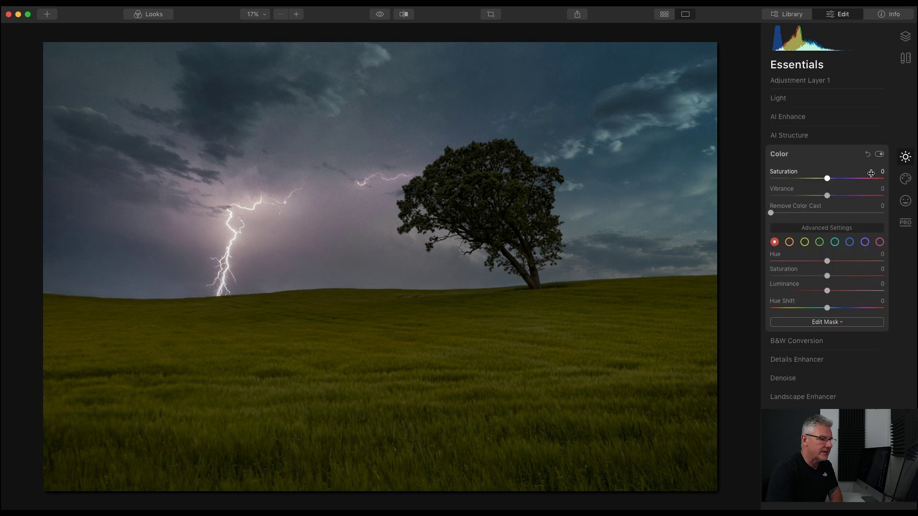
{"action": "left_click", "coordinate": [390, 147]}
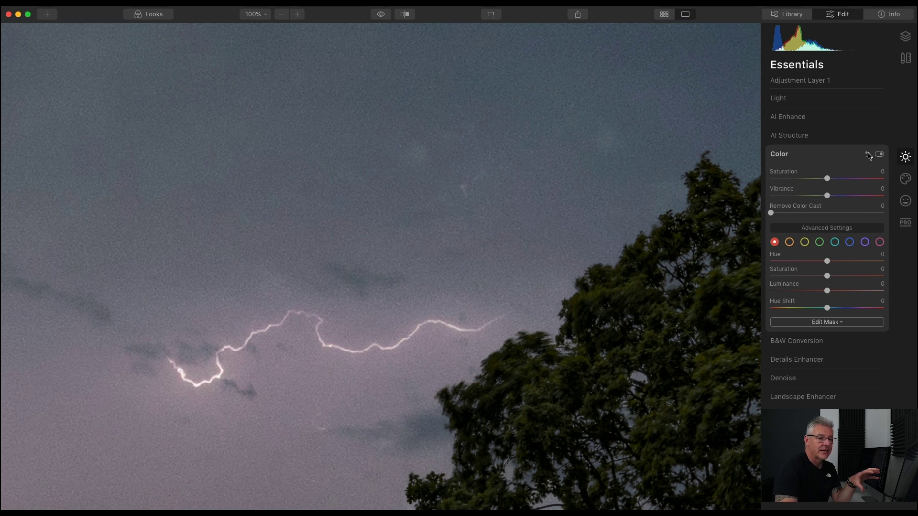
{"action": "left_click", "coordinate": [793, 157]}
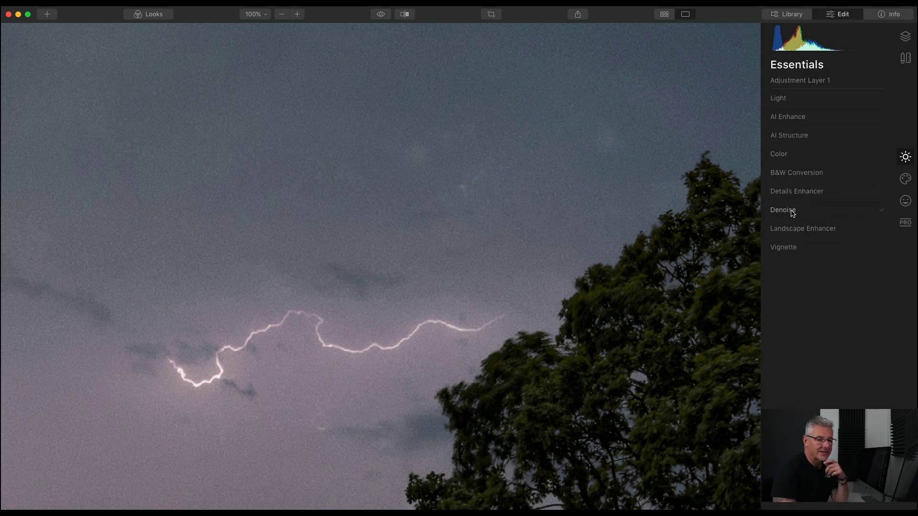
Apply Denoise with Luminosity Denoise 34 and Color Denoise 33, then inspect at 100%
{"action": "left_click", "coordinate": [791, 210]}
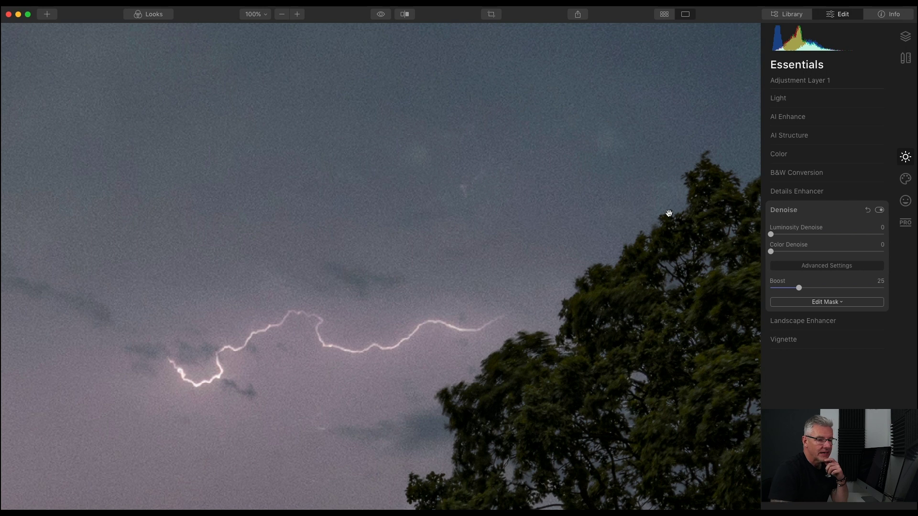
{"action": "left_click", "coordinate": [435, 216]}
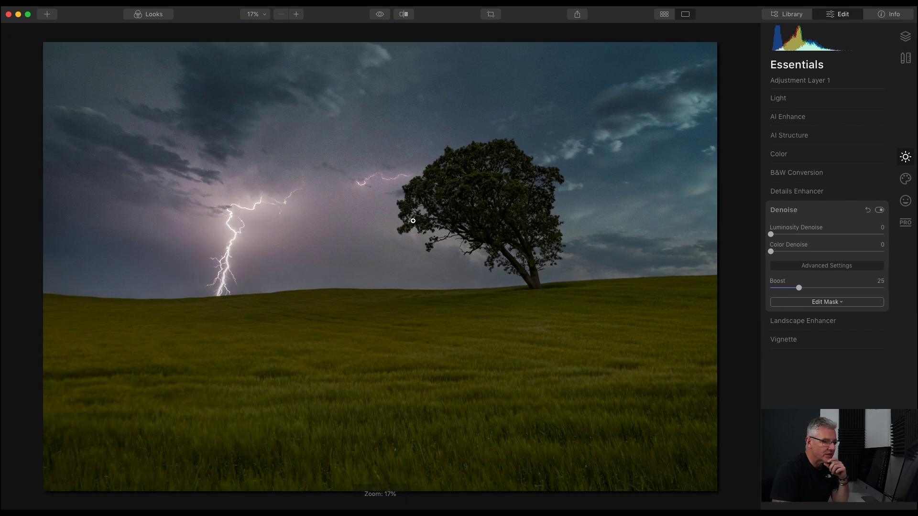
{"action": "left_click", "coordinate": [770, 234]}
{"action": "left_click_drag", "start_coordinate": [770, 234], "coordinate": [809, 234]}
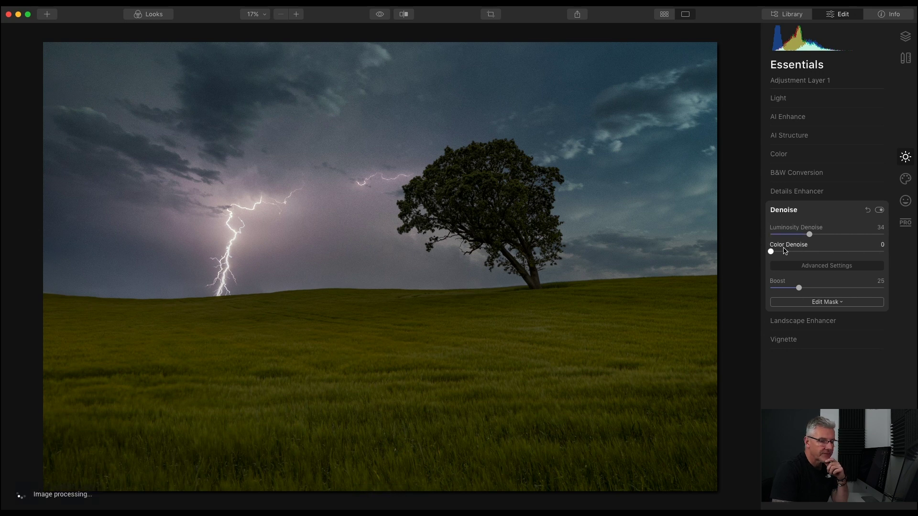
{"action": "left_click_drag", "start_coordinate": [771, 251], "coordinate": [810, 252]}
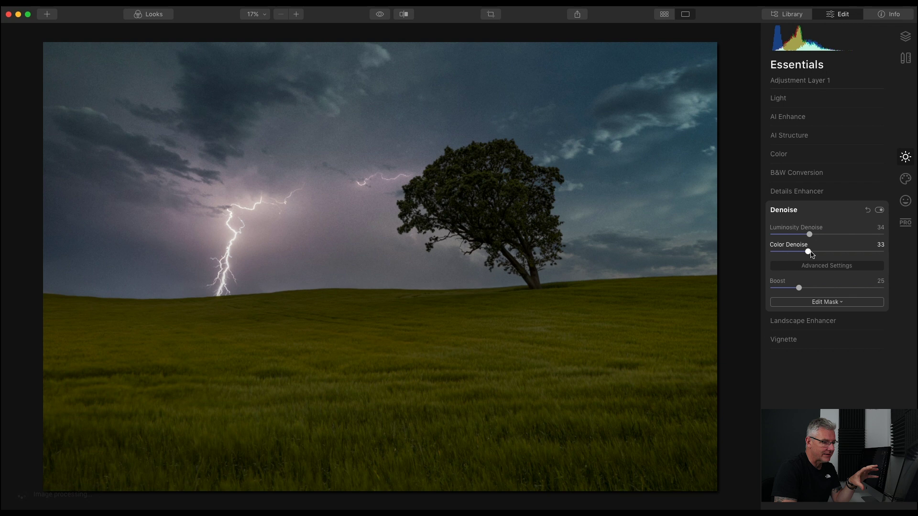
{"action": "left_click", "coordinate": [438, 152]}
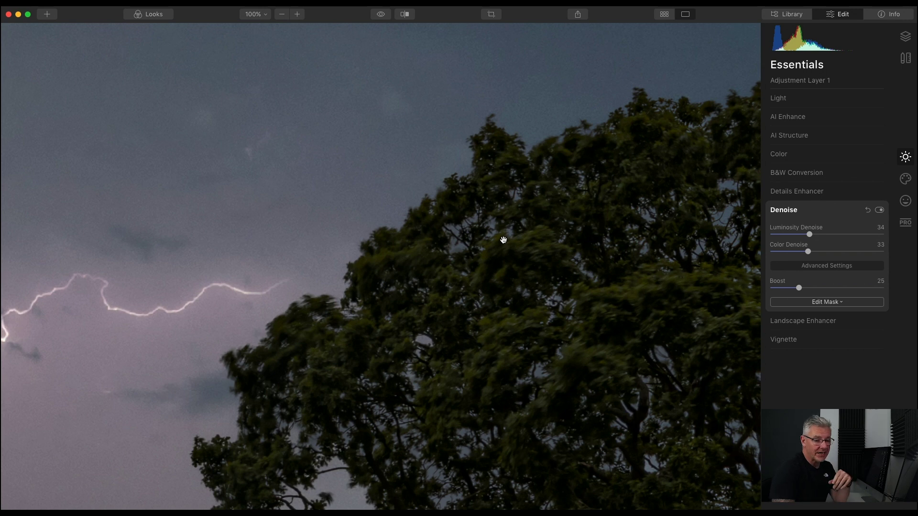
Compare Denoise Boost at 14 and 50 while inspecting sky, tree base and field at 100%
{"action": "left_click_drag", "start_coordinate": [798, 288], "coordinate": [787, 288]}
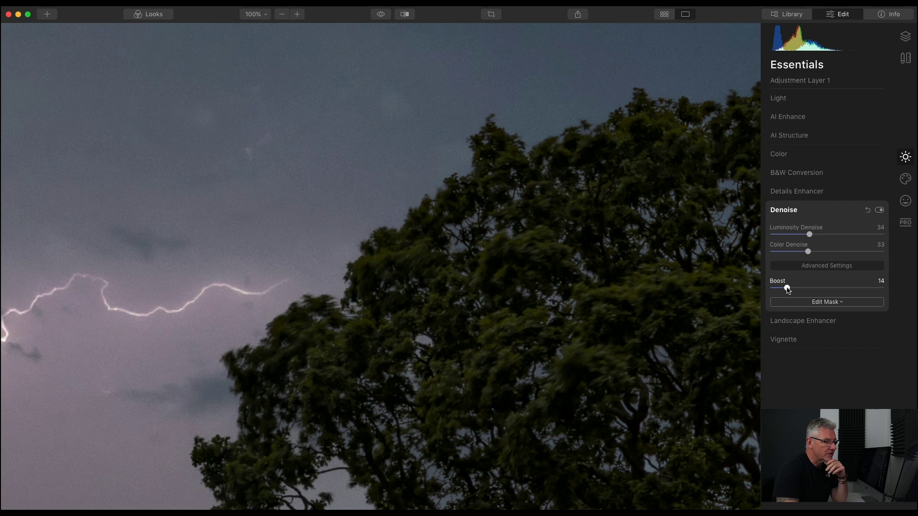
{"action": "left_click_drag", "start_coordinate": [787, 288], "coordinate": [827, 288]}
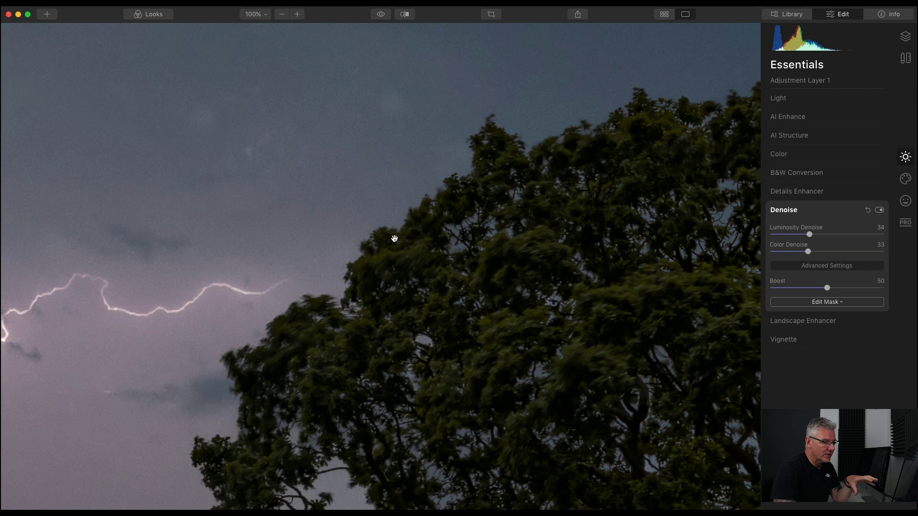
{"action": "left_click_drag", "start_coordinate": [419, 321], "coordinate": [350, 61]}
{"action": "left_click_drag", "start_coordinate": [379, 344], "coordinate": [396, 164]}
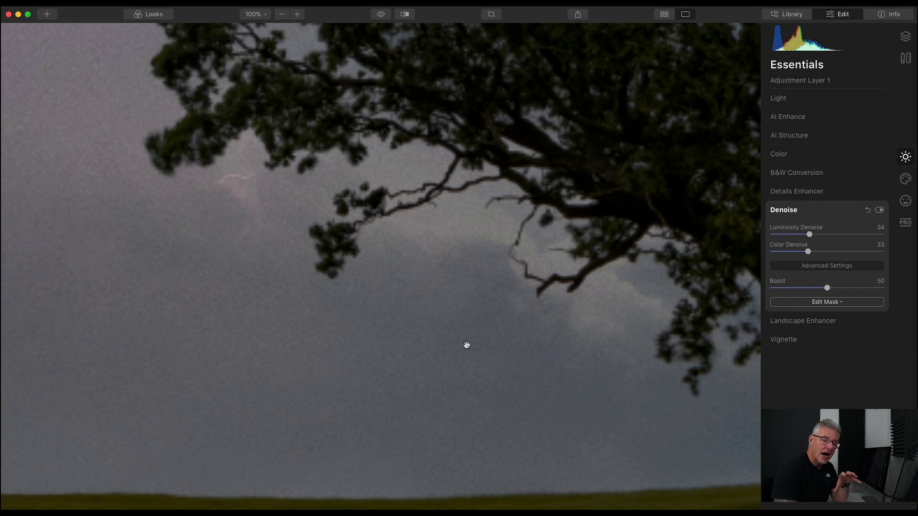
{"action": "left_click_drag", "start_coordinate": [469, 345], "coordinate": [359, 211]}
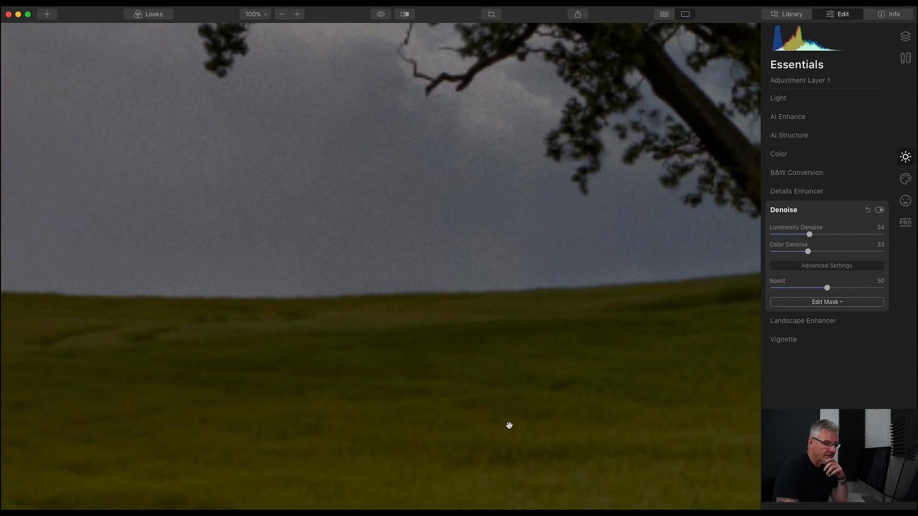
{"action": "left_click_drag", "start_coordinate": [423, 424], "coordinate": [658, 300]}
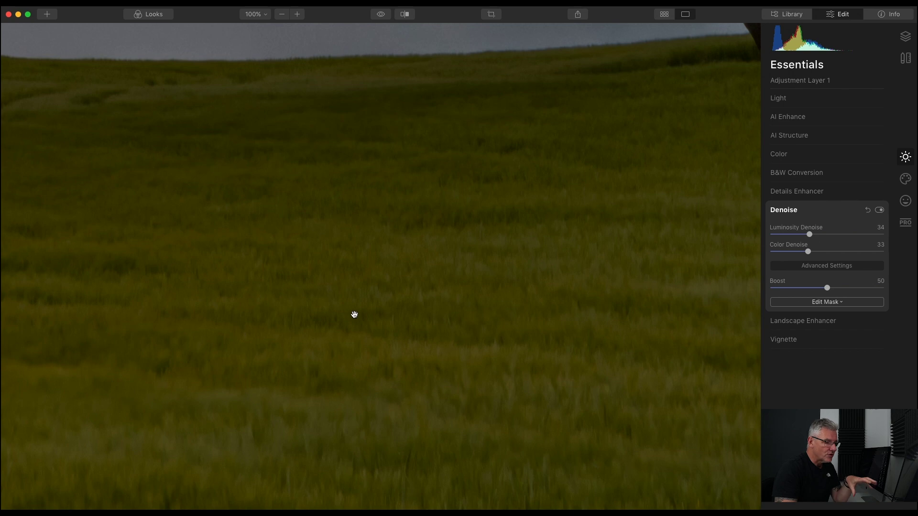
Reset Denoise Boost to 25 and bring up its mask choices at full-image view
{"action": "left_click", "coordinate": [794, 288]}
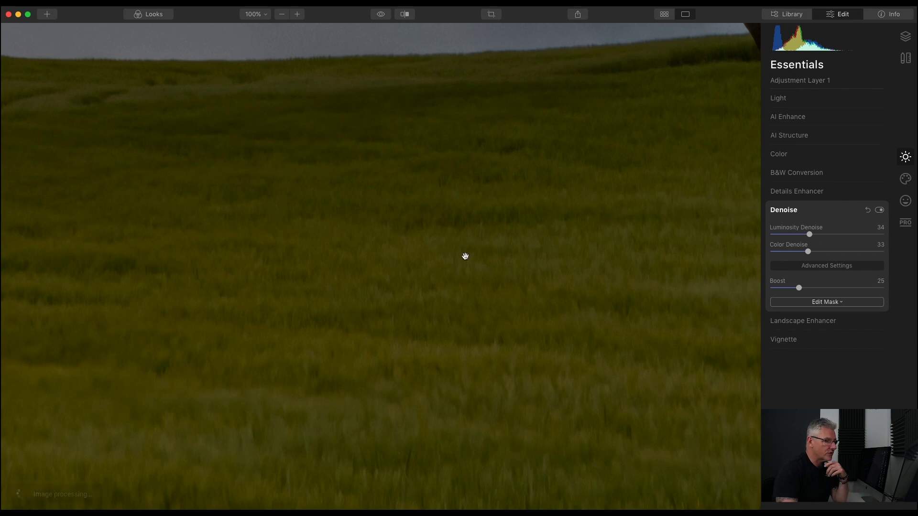
{"action": "left_click", "coordinate": [455, 246]}
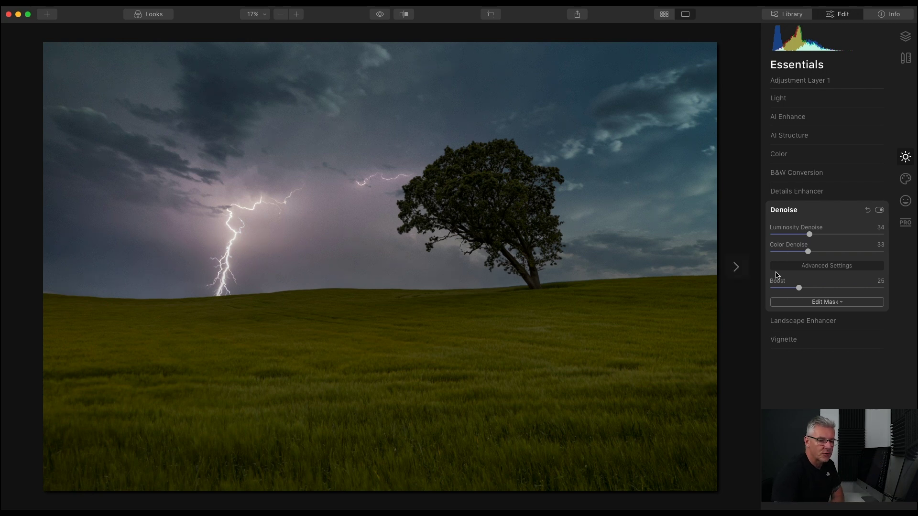
{"action": "left_click", "coordinate": [839, 302]}
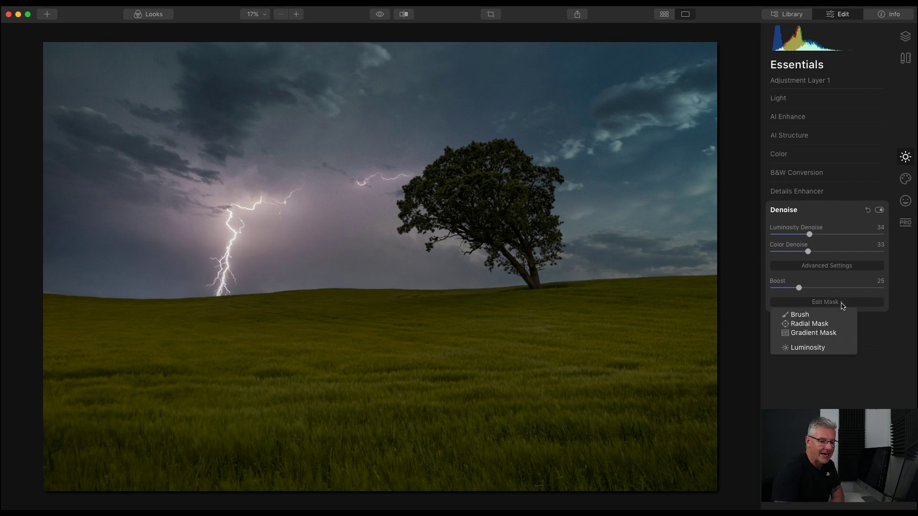
Brush the Denoise mask over the sky, refining the tree's left edge with a size-28 brush
{"action": "left_click", "coordinate": [817, 316]}
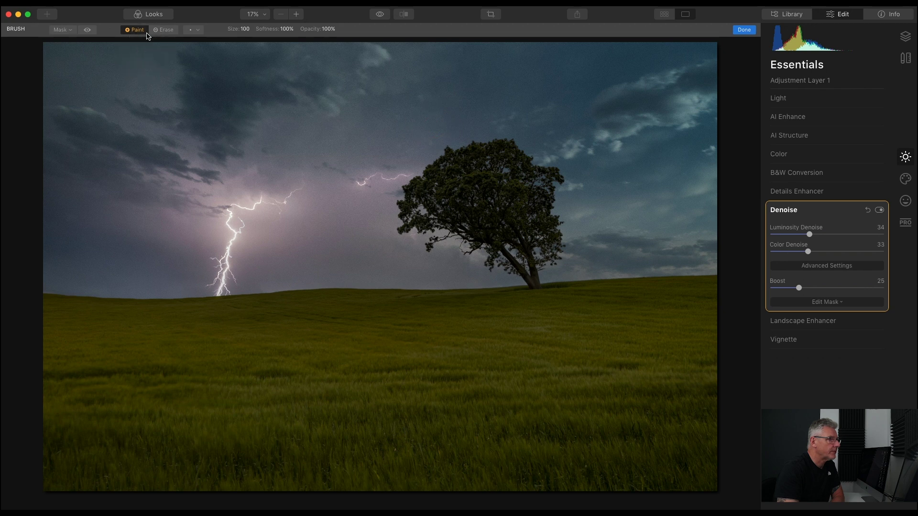
{"action": "mouse_move", "coordinate": [45, 57]}
{"action": "left_mouse_down"}
{"action": "mouse_move", "coordinate": [170, 50]}
{"action": "mouse_move", "coordinate": [50, 89]}
{"action": "mouse_move", "coordinate": [250, 51]}
{"action": "mouse_move", "coordinate": [124, 80]}
{"action": "mouse_move", "coordinate": [352, 59]}
{"action": "mouse_move", "coordinate": [711, 55]}
{"action": "mouse_move", "coordinate": [221, 81]}
{"action": "mouse_move", "coordinate": [533, 75]}
{"action": "mouse_move", "coordinate": [53, 99]}
{"action": "mouse_move", "coordinate": [369, 107]}
{"action": "mouse_move", "coordinate": [31, 127]}
{"action": "mouse_move", "coordinate": [362, 126]}
{"action": "mouse_move", "coordinate": [170, 131]}
{"action": "mouse_move", "coordinate": [331, 141]}
{"action": "mouse_move", "coordinate": [223, 154]}
{"action": "mouse_move", "coordinate": [371, 140]}
{"action": "mouse_move", "coordinate": [348, 177]}
{"action": "mouse_move", "coordinate": [396, 135]}
{"action": "mouse_move", "coordinate": [356, 194]}
{"action": "mouse_move", "coordinate": [363, 172]}
{"action": "mouse_move", "coordinate": [333, 185]}
{"action": "mouse_move", "coordinate": [91, 186]}
{"action": "mouse_move", "coordinate": [244, 181]}
{"action": "mouse_move", "coordinate": [197, 190]}
{"action": "mouse_move", "coordinate": [235, 200]}
{"action": "mouse_move", "coordinate": [41, 219]}
{"action": "mouse_move", "coordinate": [169, 238]}
{"action": "mouse_move", "coordinate": [61, 251]}
{"action": "mouse_move", "coordinate": [103, 257]}
{"action": "mouse_move", "coordinate": [56, 264]}
{"action": "mouse_move", "coordinate": [216, 267]}
{"action": "mouse_move", "coordinate": [282, 244]}
{"action": "mouse_move", "coordinate": [258, 261]}
{"action": "mouse_move", "coordinate": [365, 255]}
{"action": "mouse_move", "coordinate": [348, 233]}
{"action": "mouse_move", "coordinate": [374, 175]}
{"action": "mouse_move", "coordinate": [318, 232]}
{"action": "mouse_move", "coordinate": [273, 183]}
{"action": "mouse_move", "coordinate": [417, 75]}
{"action": "mouse_move", "coordinate": [528, 97]}
{"action": "mouse_move", "coordinate": [446, 104]}
{"action": "mouse_move", "coordinate": [559, 115]}
{"action": "mouse_move", "coordinate": [548, 134]}
{"action": "mouse_move", "coordinate": [567, 129]}
{"action": "mouse_move", "coordinate": [581, 145]}
{"action": "mouse_move", "coordinate": [596, 235]}
{"action": "mouse_move", "coordinate": [699, 241]}
{"action": "mouse_move", "coordinate": [707, 232]}
{"action": "mouse_move", "coordinate": [696, 185]}
{"action": "mouse_move", "coordinate": [620, 181]}
{"action": "mouse_move", "coordinate": [706, 158]}
{"action": "mouse_move", "coordinate": [606, 103]}
{"action": "mouse_move", "coordinate": [691, 56]}
{"action": "mouse_move", "coordinate": [137, 70]}
{"action": "mouse_move", "coordinate": [95, 49]}
{"action": "left_mouse_up"}
{"action": "left_click", "coordinate": [87, 30]}
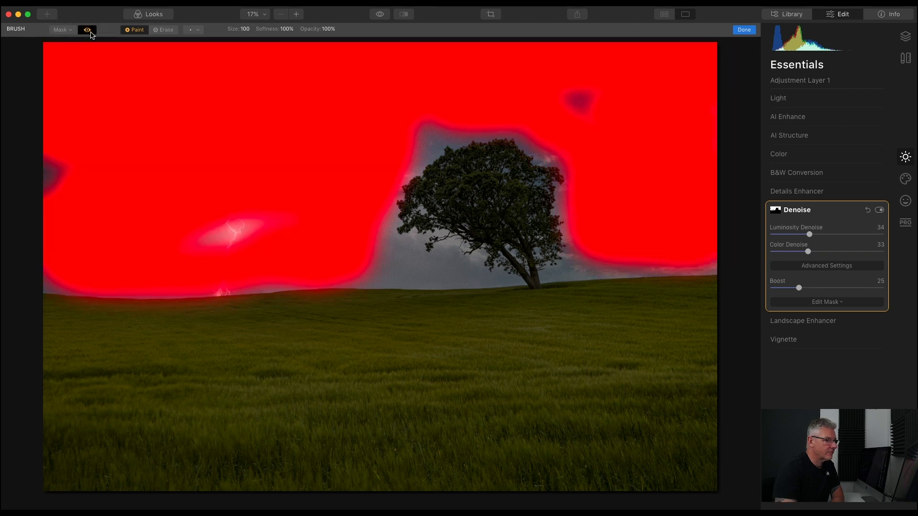
{"action": "mouse_move", "coordinate": [255, 225]}
{"action": "left_mouse_down"}
{"action": "mouse_move", "coordinate": [64, 269]}
{"action": "mouse_move", "coordinate": [48, 260]}
{"action": "mouse_move", "coordinate": [60, 148]}
{"action": "left_mouse_up"}
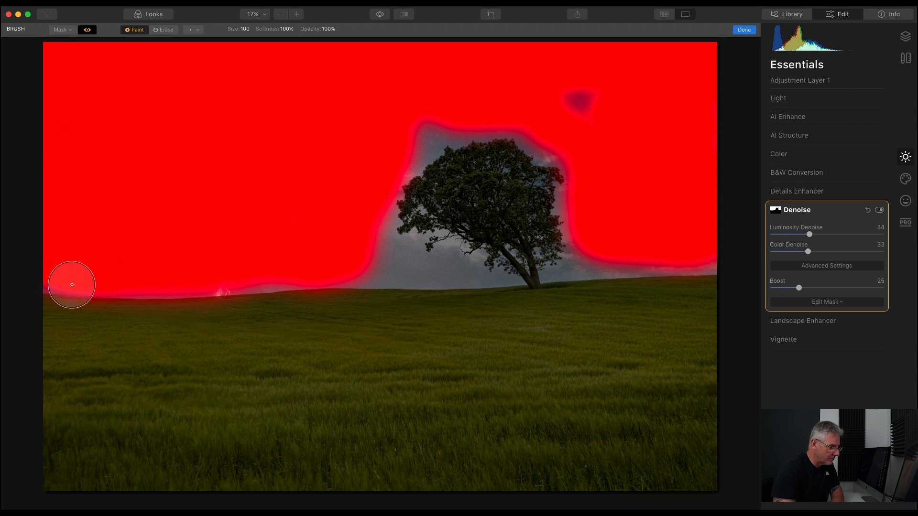
{"action": "mouse_move", "coordinate": [353, 252]}
{"action": "left_mouse_down"}
{"action": "mouse_move", "coordinate": [381, 260]}
{"action": "mouse_move", "coordinate": [356, 150]}
{"action": "mouse_move", "coordinate": [430, 113]}
{"action": "mouse_move", "coordinate": [565, 86]}
{"action": "mouse_move", "coordinate": [612, 123]}
{"action": "mouse_move", "coordinate": [621, 221]}
{"action": "left_mouse_up"}
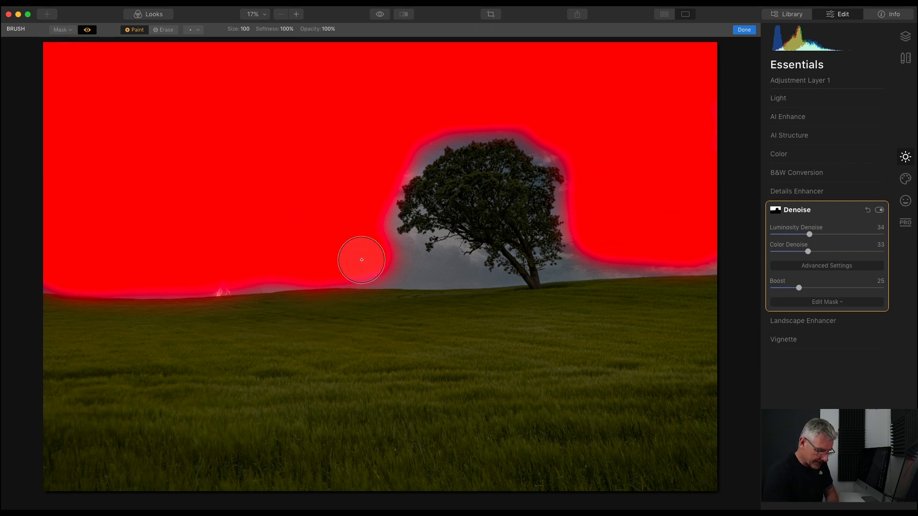
{"action": "key", "text": "bracketleft"}
{"action": "key", "text": "bracketleft"}
{"action": "key", "text": "bracketleft"}
{"action": "key", "text": "bracketleft"}
{"action": "key", "text": "bracketleft"}
{"action": "key", "text": "bracketleft"}
{"action": "key", "text": "bracketleft"}
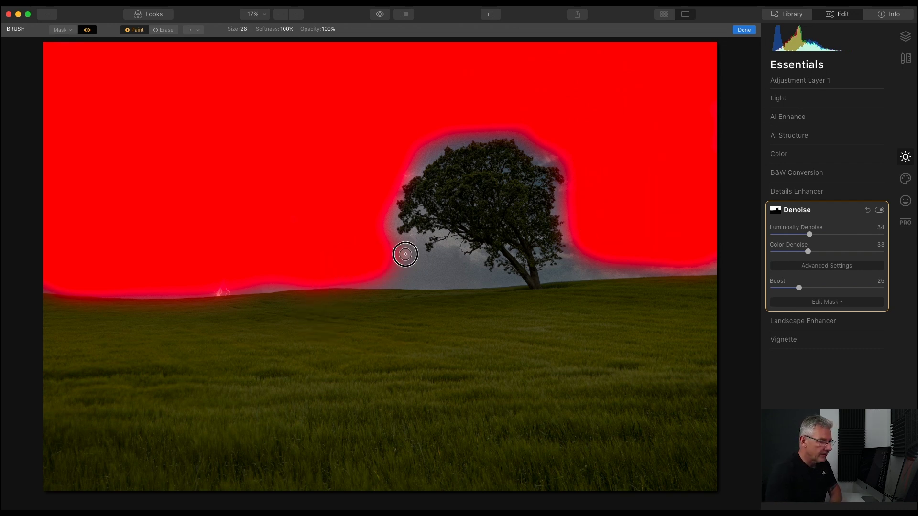
{"action": "mouse_move", "coordinate": [408, 249]}
{"action": "left_mouse_down"}
{"action": "mouse_move", "coordinate": [385, 224]}
{"action": "mouse_move", "coordinate": [404, 251]}
{"action": "mouse_move", "coordinate": [415, 245]}
{"action": "mouse_move", "coordinate": [400, 259]}
{"action": "mouse_move", "coordinate": [424, 263]}
{"action": "left_mouse_up"}
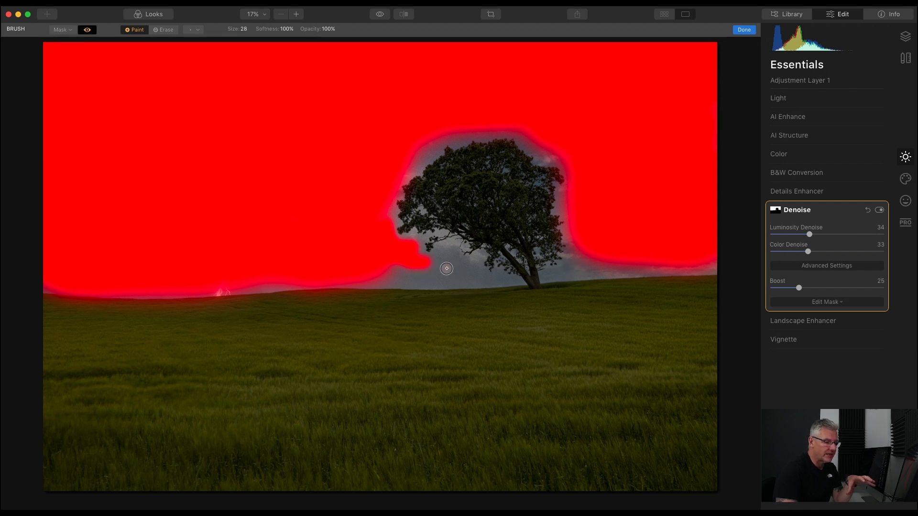
{"action": "left_click", "coordinate": [87, 30]}
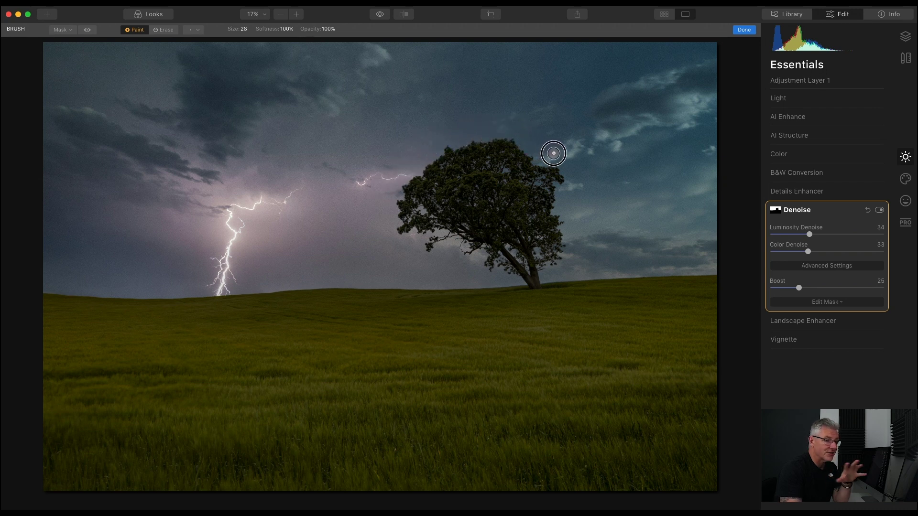
Extend the mask along the tree's edges and the right horizon, then hide the red overlay
{"action": "mouse_move", "coordinate": [562, 194]}
{"action": "left_mouse_down"}
{"action": "mouse_move", "coordinate": [580, 185]}
{"action": "mouse_move", "coordinate": [580, 236]}
{"action": "mouse_move", "coordinate": [575, 259]}
{"action": "mouse_move", "coordinate": [554, 273]}
{"action": "left_mouse_up"}
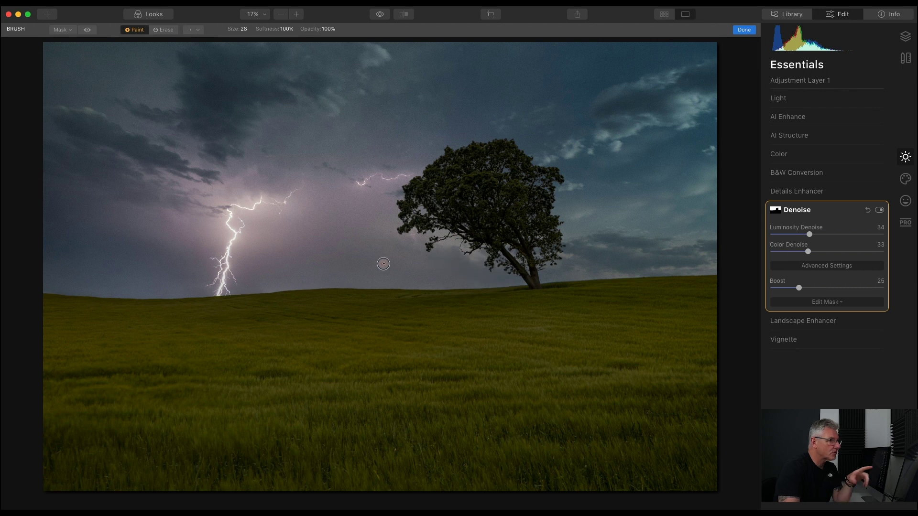
{"action": "left_click", "coordinate": [87, 30]}
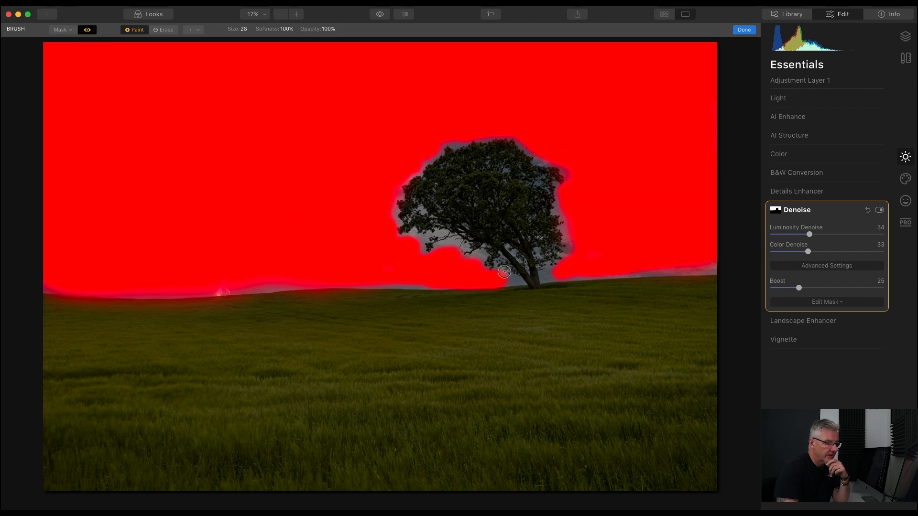
{"action": "mouse_move", "coordinate": [415, 232]}
{"action": "left_mouse_down"}
{"action": "mouse_move", "coordinate": [405, 241]}
{"action": "mouse_move", "coordinate": [415, 249]}
{"action": "left_mouse_up"}
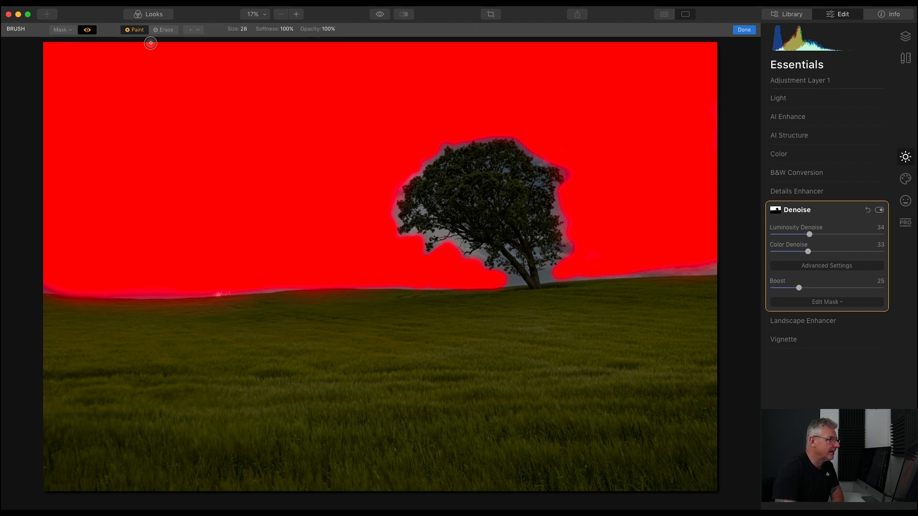
{"action": "left_click", "coordinate": [163, 30]}
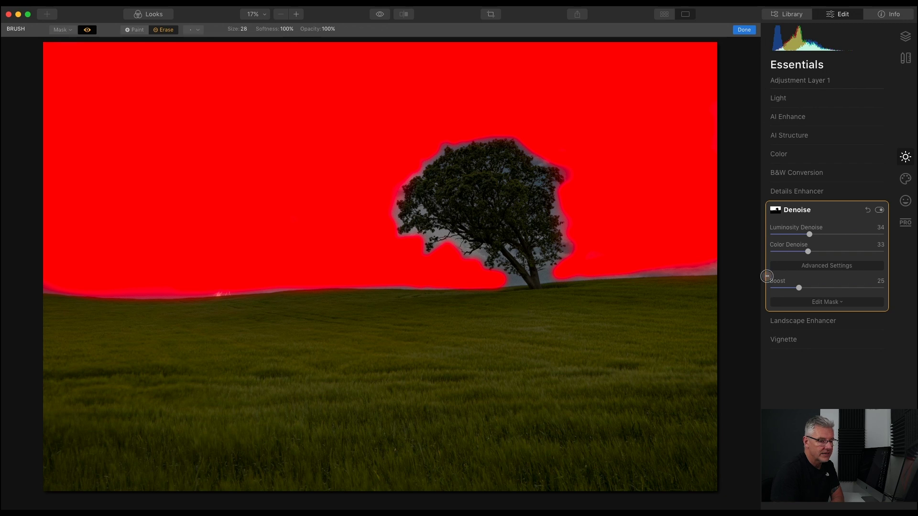
{"action": "left_click", "coordinate": [146, 29]}
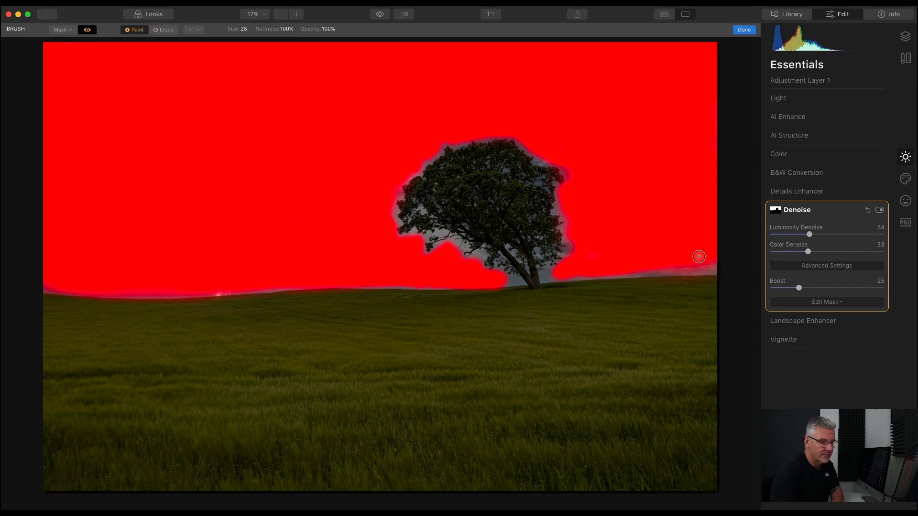
{"action": "mouse_move", "coordinate": [716, 257]}
{"action": "left_mouse_down"}
{"action": "mouse_move", "coordinate": [640, 263]}
{"action": "mouse_move", "coordinate": [651, 262]}
{"action": "left_mouse_up"}
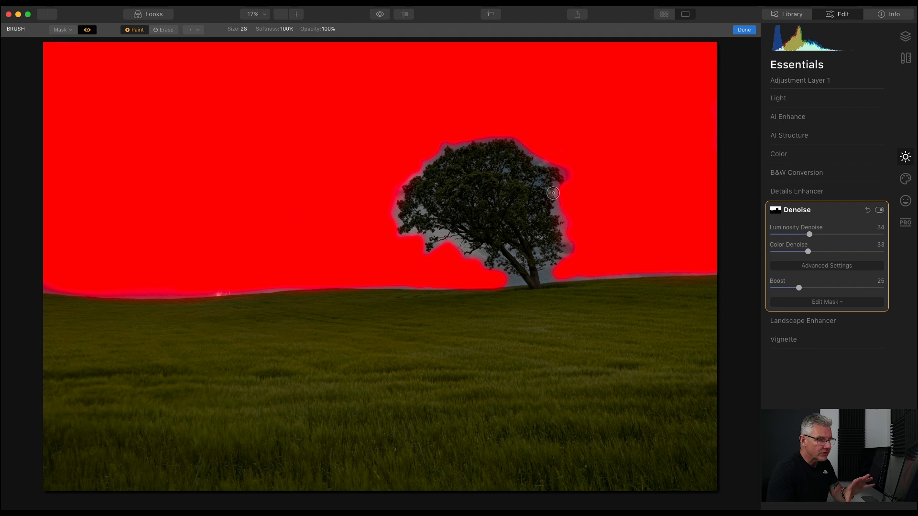
{"action": "left_click", "coordinate": [86, 30]}
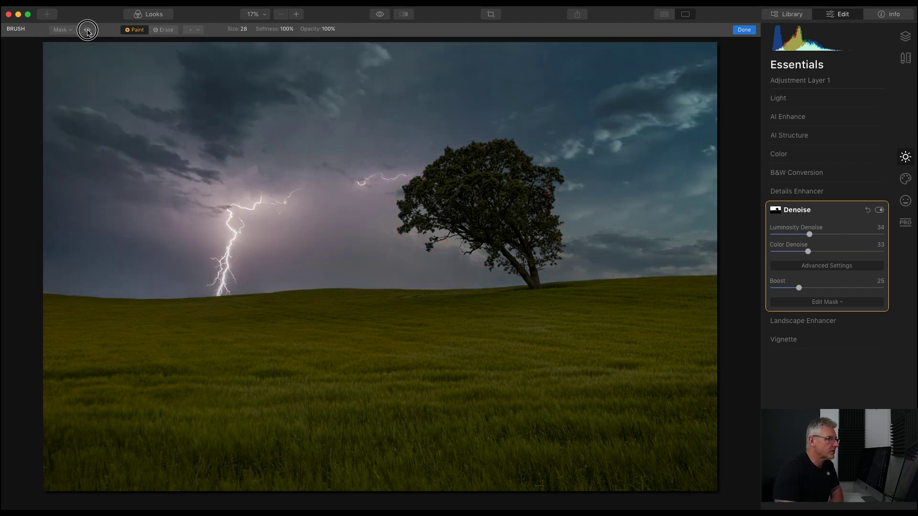
Finish the mask and rasterize the adjustment layer into an image layer above Tree.jpg
{"action": "left_click", "coordinate": [831, 303]}
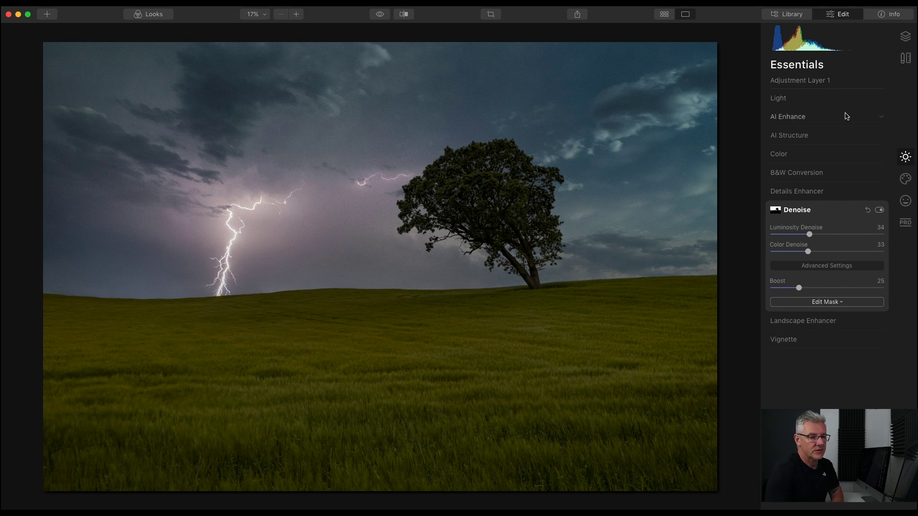
{"action": "left_click", "coordinate": [905, 37]}
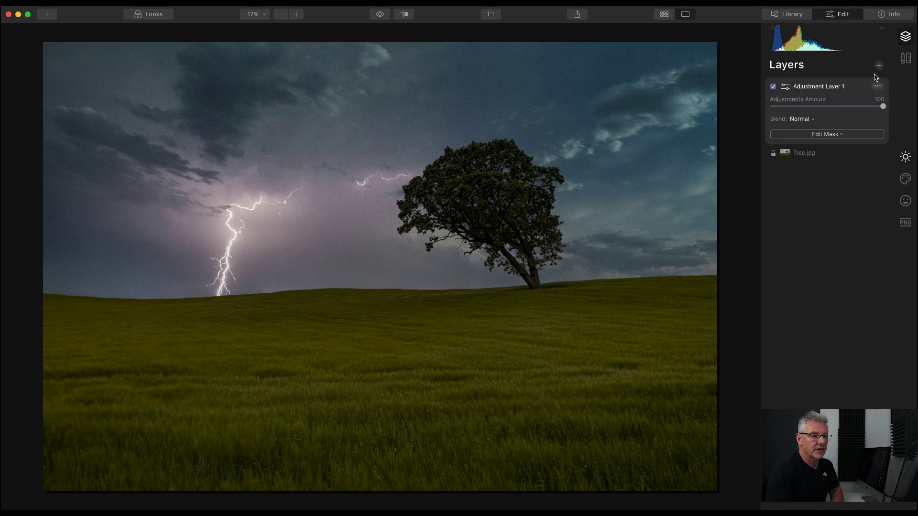
{"action": "left_click", "coordinate": [877, 86]}
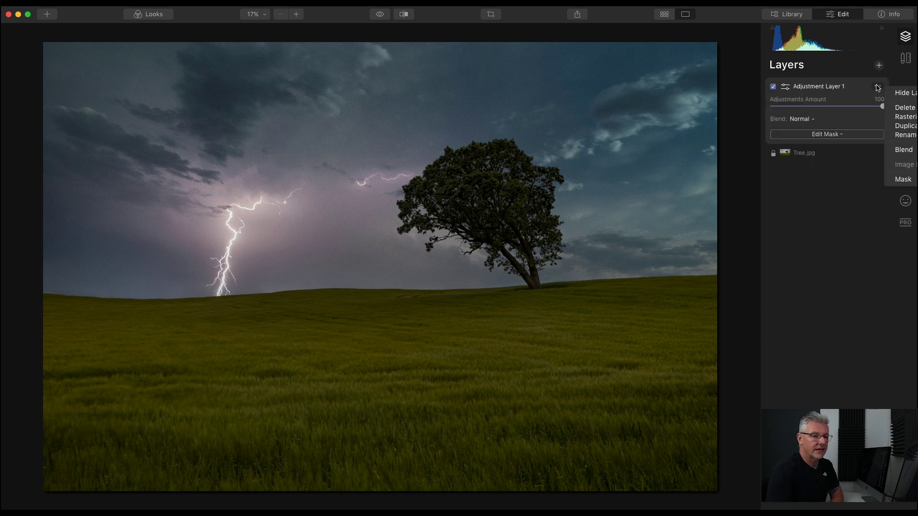
{"action": "left_click", "coordinate": [899, 117]}
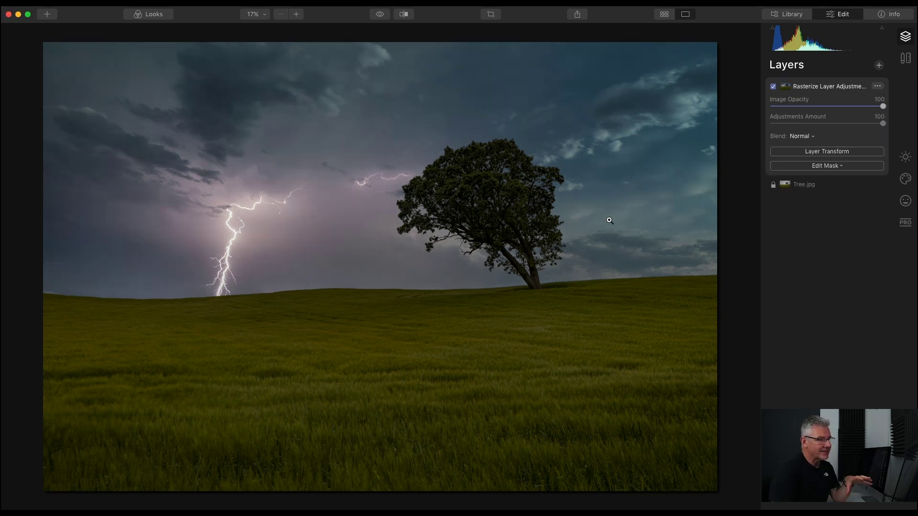
Inspect the tree's edge at 100% zoom, then return to the whole image
{"action": "left_click", "coordinate": [425, 171]}
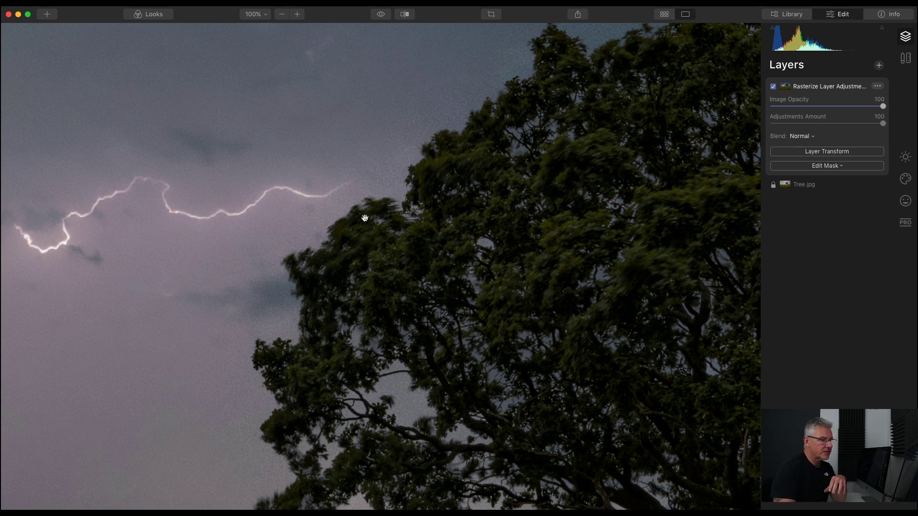
{"action": "left_click", "coordinate": [232, 119]}
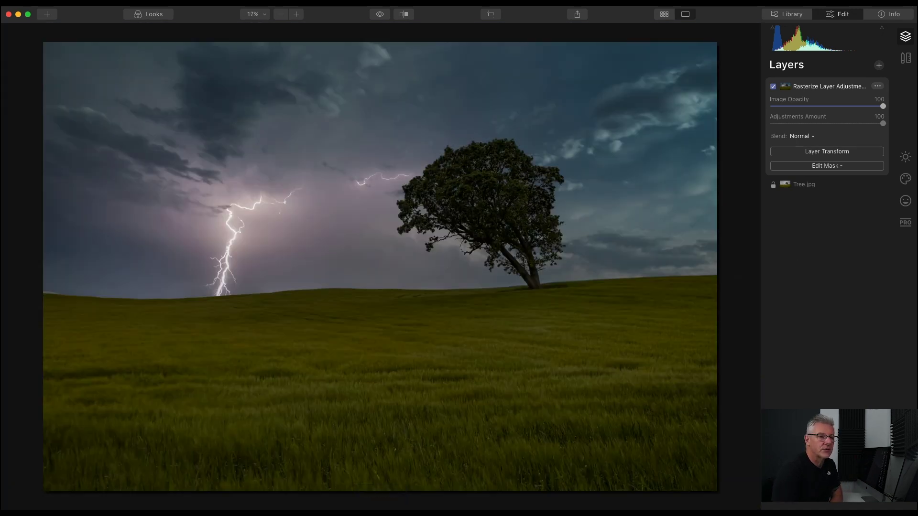
{"action": "left_click", "coordinate": [878, 66]}
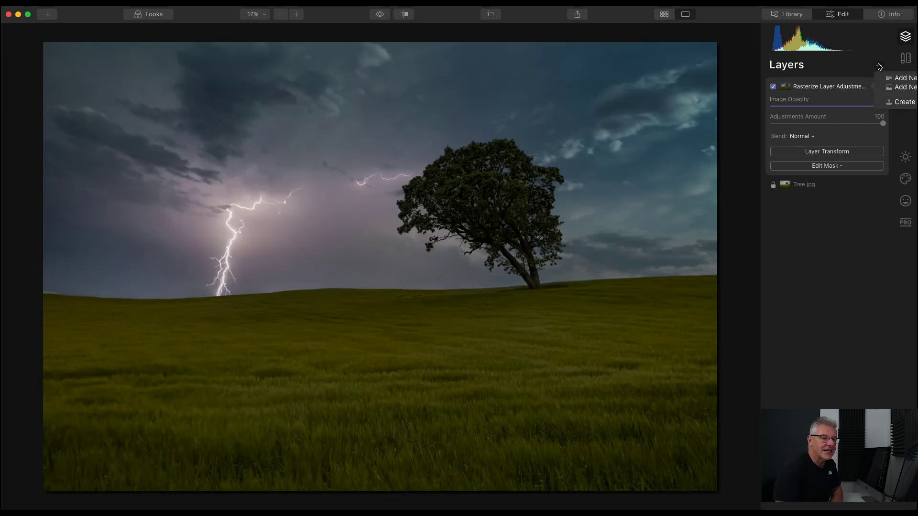
Load edit.jpg as a new image layer and flip it horizontally
{"action": "left_click", "coordinate": [900, 88]}
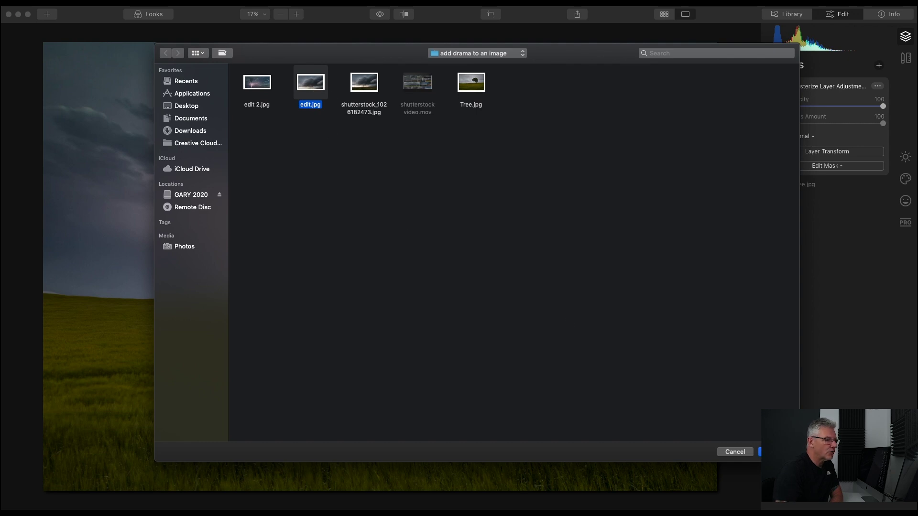
{"action": "key", "text": "Return"}
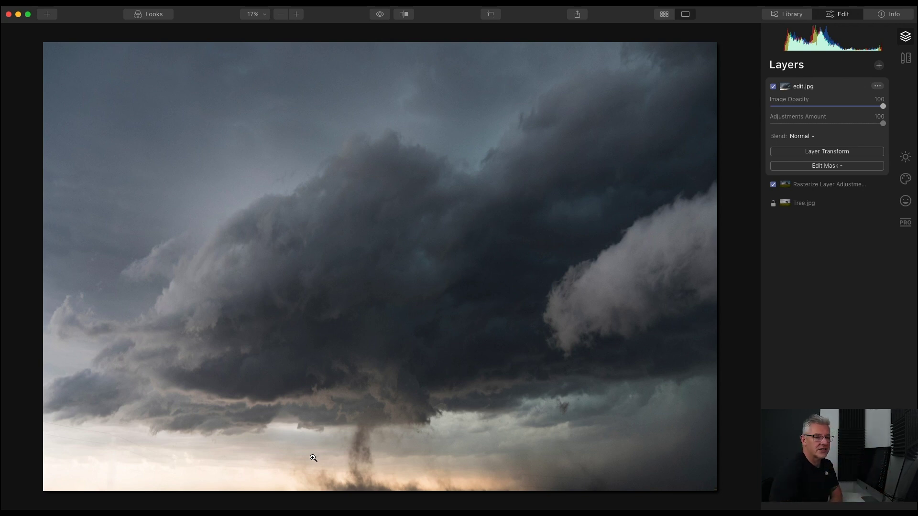
{"action": "left_click", "coordinate": [846, 153]}
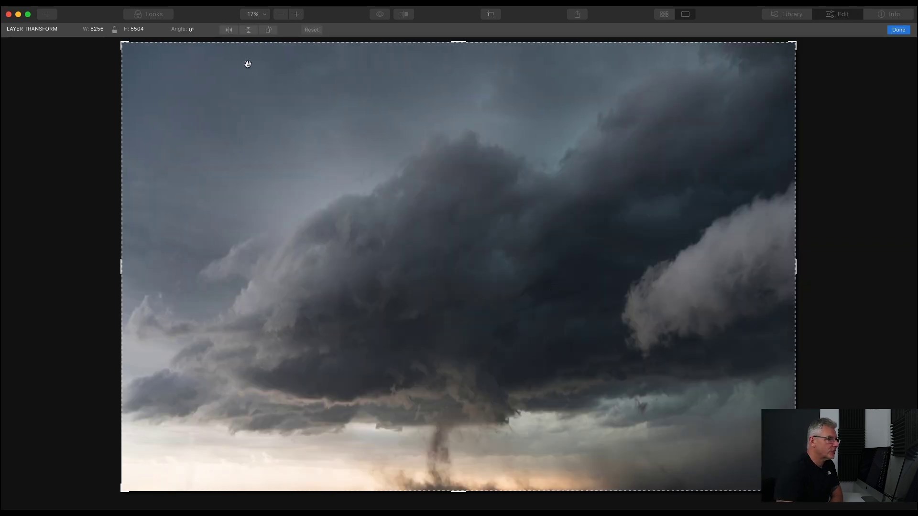
{"action": "left_click", "coordinate": [227, 30]}
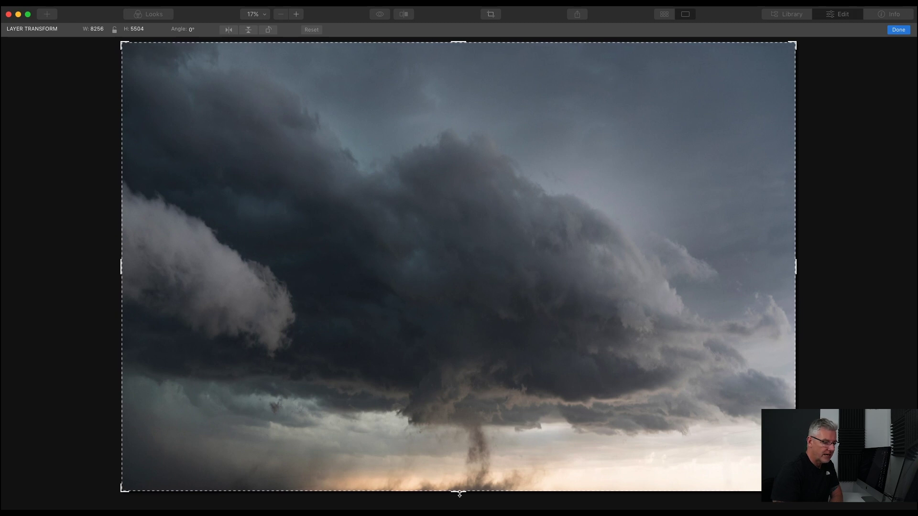
Resize and position the storm layer to fill the sky down to the horizon, then apply
{"action": "left_click_drag", "start_coordinate": [460, 492], "coordinate": [440, 307]}
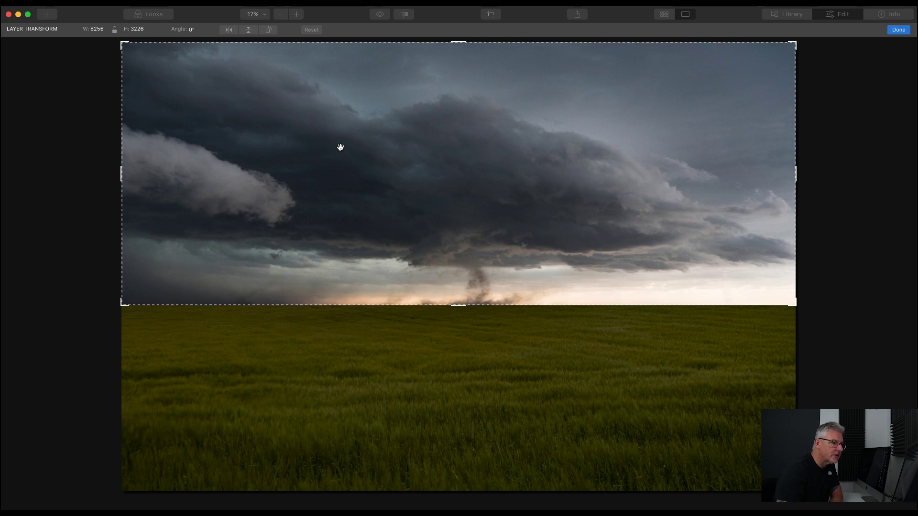
{"action": "left_click_drag", "start_coordinate": [449, 137], "coordinate": [450, 260]}
{"action": "left_click_drag", "start_coordinate": [451, 161], "coordinate": [453, 51]}
{"action": "left_click_drag", "start_coordinate": [450, 295], "coordinate": [456, 171]}
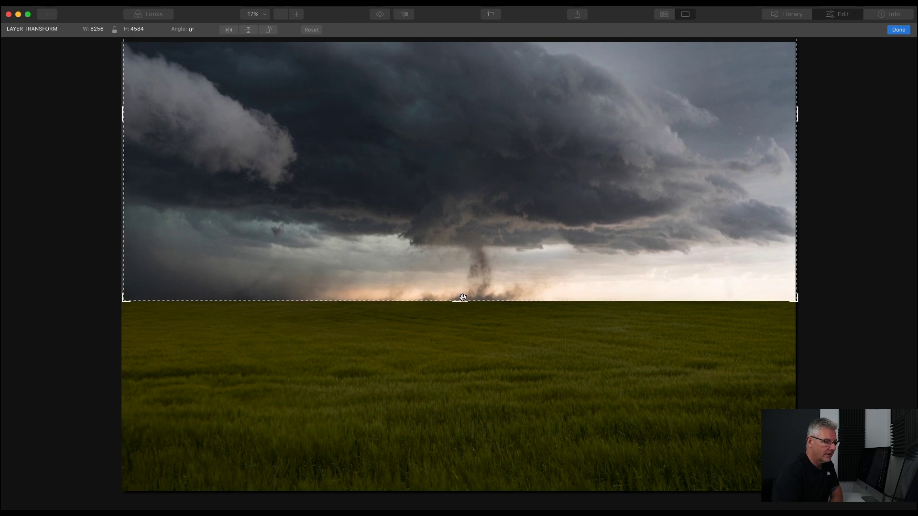
{"action": "left_click_drag", "start_coordinate": [461, 301], "coordinate": [460, 307]}
{"action": "left_click_drag", "start_coordinate": [469, 272], "coordinate": [468, 264]}
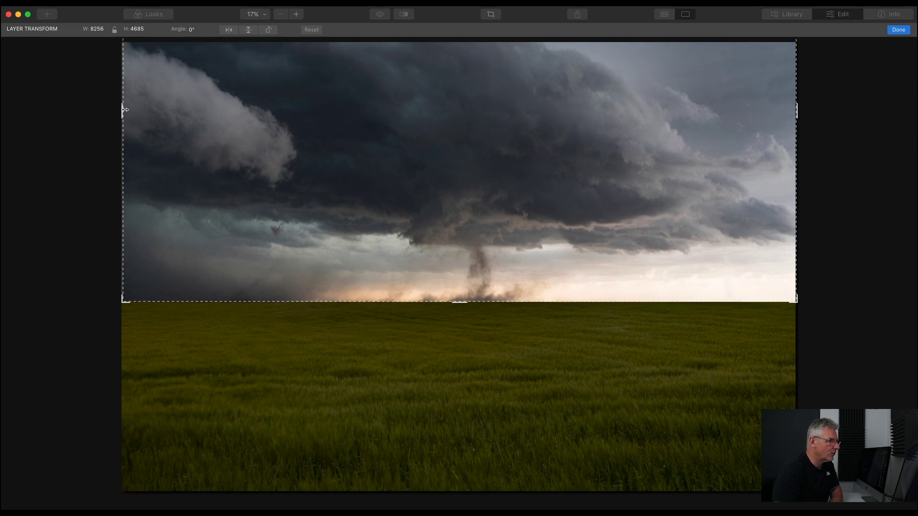
{"action": "left_click_drag", "start_coordinate": [124, 110], "coordinate": [115, 109]}
{"action": "left_click_drag", "start_coordinate": [796, 111], "coordinate": [805, 111]}
{"action": "left_click_drag", "start_coordinate": [553, 236], "coordinate": [551, 238]}
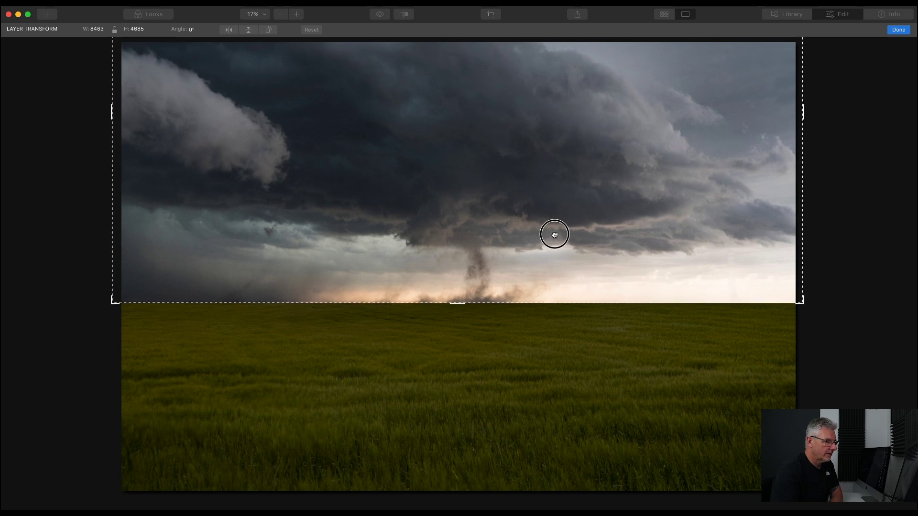
{"action": "left_click", "coordinate": [899, 31]}
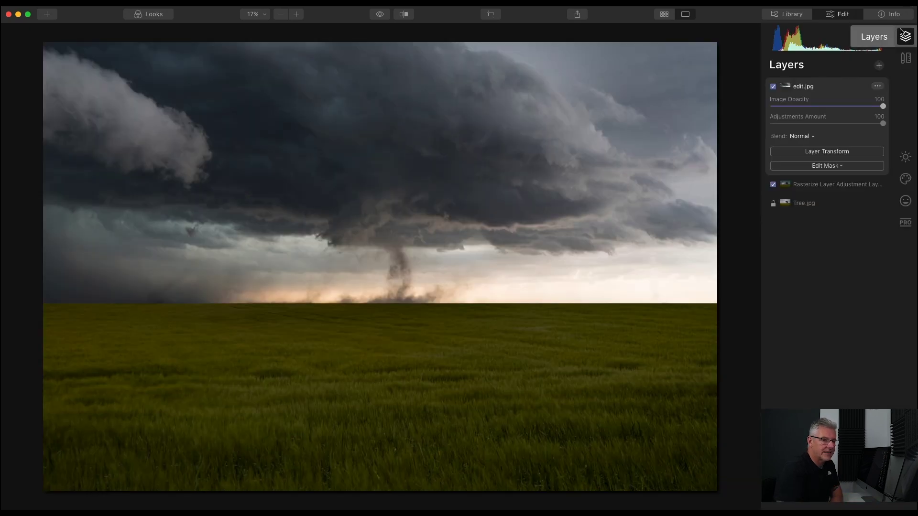
Add a downward gradient mask to edit.jpg fading its clouds out toward the horizon
{"action": "left_click", "coordinate": [841, 166]}
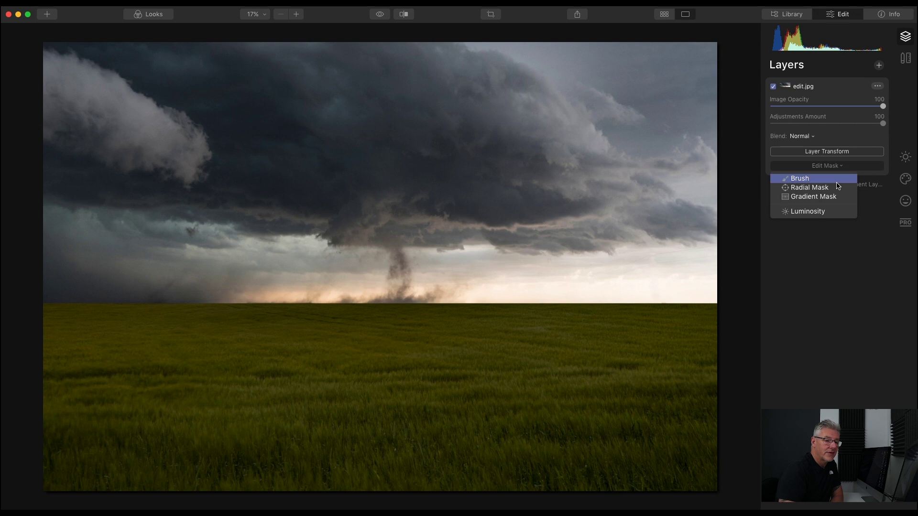
{"action": "left_click", "coordinate": [834, 196]}
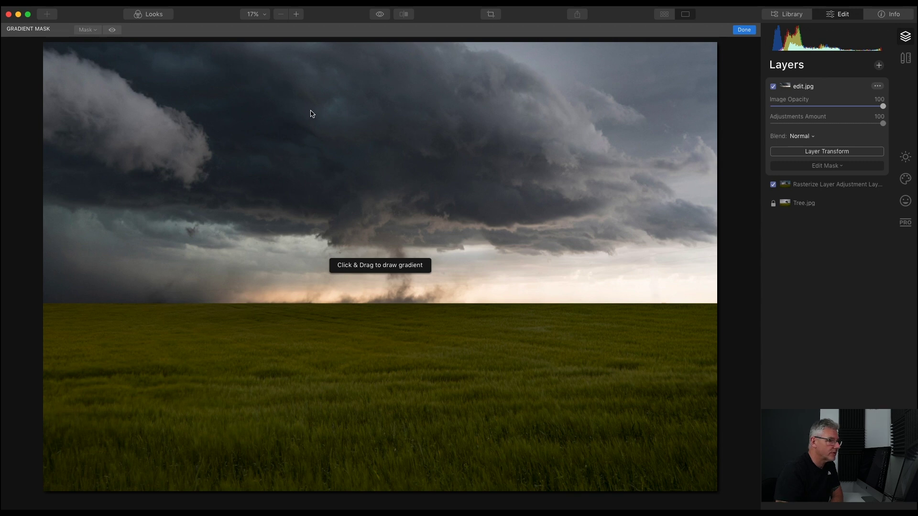
{"action": "left_click_drag", "start_coordinate": [305, 97], "coordinate": [341, 211]}
{"action": "left_click_drag", "start_coordinate": [325, 156], "coordinate": [324, 163]}
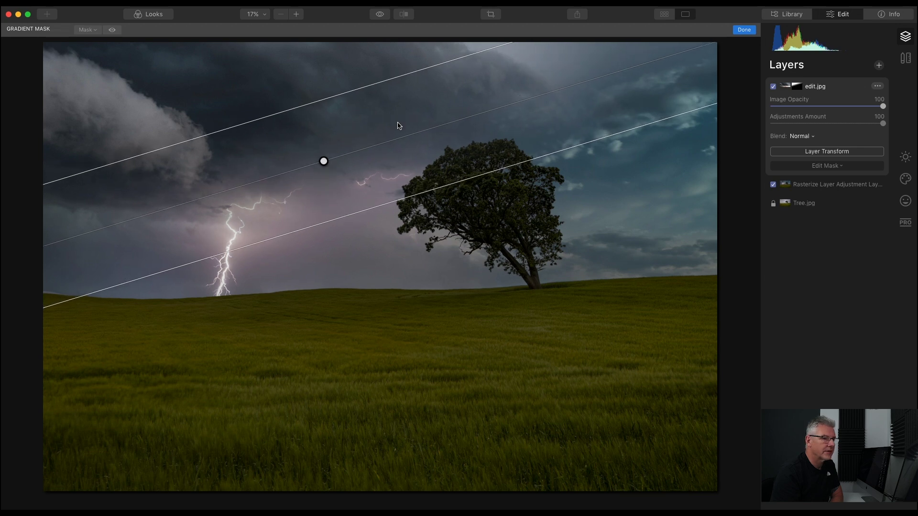
Brush storm clouds into the upper-right sky with a 26% opacity, size-138 mask brush
{"action": "left_click", "coordinate": [842, 168]}
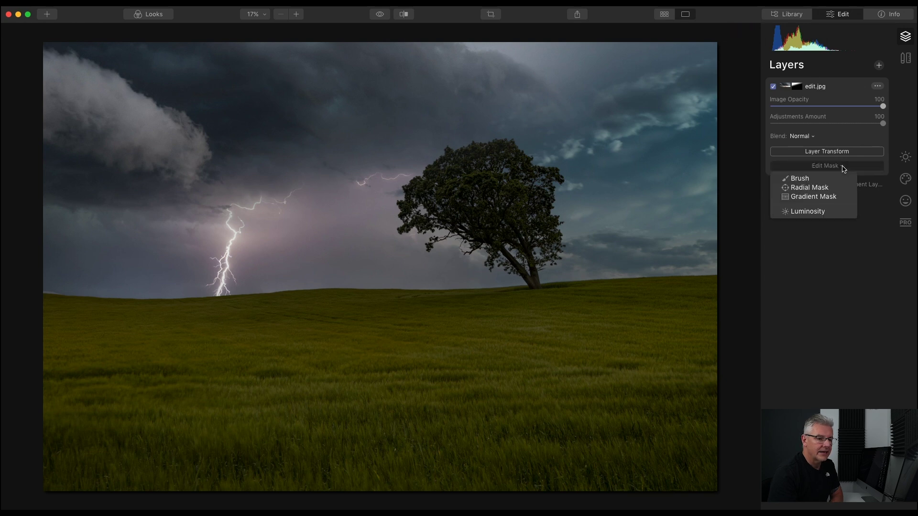
{"action": "left_click", "coordinate": [813, 180]}
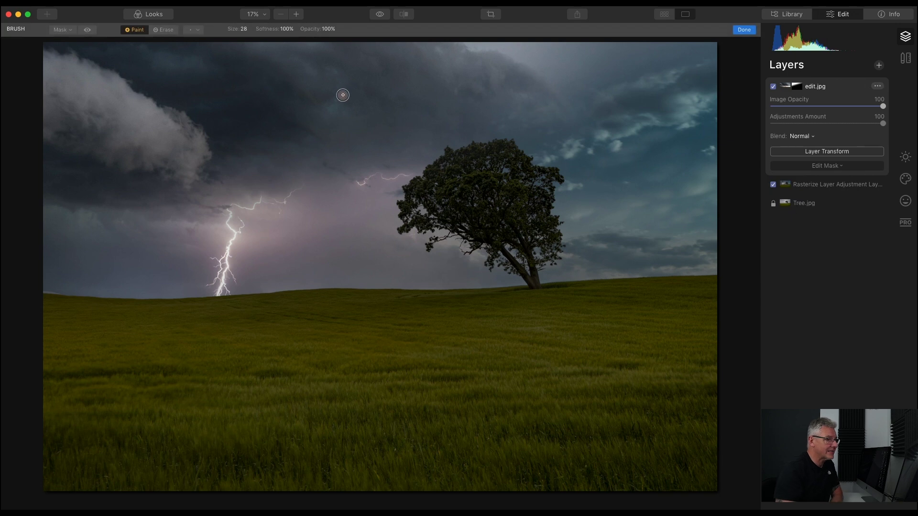
{"action": "left_click", "coordinate": [329, 31]}
{"action": "left_click_drag", "start_coordinate": [329, 40], "coordinate": [298, 41]}
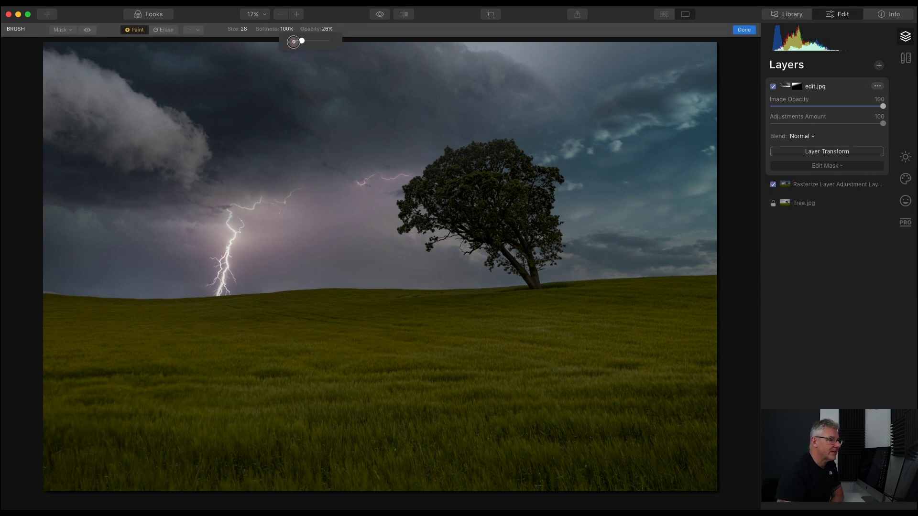
{"action": "left_click", "coordinate": [244, 31]}
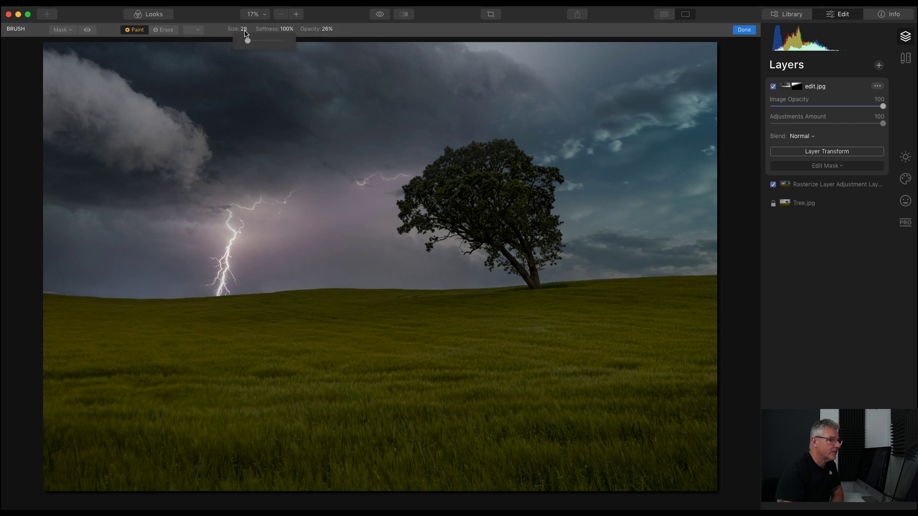
{"action": "left_click_drag", "start_coordinate": [248, 41], "coordinate": [260, 41]}
{"action": "left_click_drag", "start_coordinate": [263, 41], "coordinate": [258, 41]}
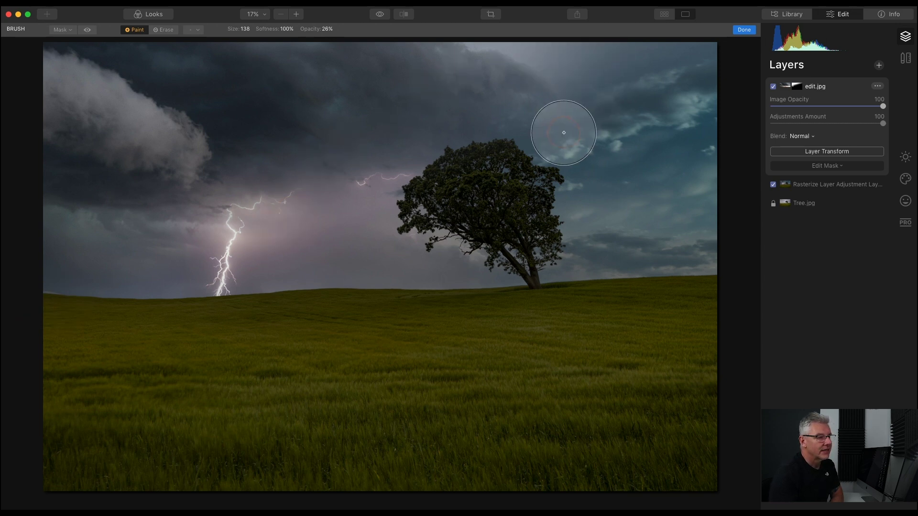
{"action": "mouse_move", "coordinate": [686, 119]}
{"action": "left_mouse_down"}
{"action": "mouse_move", "coordinate": [609, 141]}
{"action": "mouse_move", "coordinate": [720, 138]}
{"action": "mouse_move", "coordinate": [651, 161]}
{"action": "mouse_move", "coordinate": [606, 162]}
{"action": "mouse_move", "coordinate": [711, 157]}
{"action": "mouse_move", "coordinate": [617, 170]}
{"action": "mouse_move", "coordinate": [699, 172]}
{"action": "mouse_move", "coordinate": [710, 180]}
{"action": "mouse_move", "coordinate": [619, 181]}
{"action": "mouse_move", "coordinate": [674, 172]}
{"action": "mouse_move", "coordinate": [638, 130]}
{"action": "mouse_move", "coordinate": [486, 67]}
{"action": "mouse_move", "coordinate": [722, 66]}
{"action": "mouse_move", "coordinate": [540, 79]}
{"action": "mouse_move", "coordinate": [647, 72]}
{"action": "mouse_move", "coordinate": [594, 78]}
{"action": "mouse_move", "coordinate": [457, 71]}
{"action": "mouse_move", "coordinate": [654, 60]}
{"action": "mouse_move", "coordinate": [556, 99]}
{"action": "mouse_move", "coordinate": [696, 87]}
{"action": "mouse_move", "coordinate": [592, 55]}
{"action": "mouse_move", "coordinate": [230, 60]}
{"action": "mouse_move", "coordinate": [635, 94]}
{"action": "mouse_move", "coordinate": [607, 107]}
{"action": "mouse_move", "coordinate": [714, 140]}
{"action": "mouse_move", "coordinate": [601, 135]}
{"action": "mouse_move", "coordinate": [697, 160]}
{"action": "mouse_move", "coordinate": [645, 172]}
{"action": "mouse_move", "coordinate": [701, 178]}
{"action": "mouse_move", "coordinate": [624, 226]}
{"action": "mouse_move", "coordinate": [259, 164]}
{"action": "mouse_move", "coordinate": [224, 139]}
{"action": "mouse_move", "coordinate": [38, 218]}
{"action": "mouse_move", "coordinate": [164, 215]}
{"action": "mouse_move", "coordinate": [86, 240]}
{"action": "mouse_move", "coordinate": [151, 254]}
{"action": "mouse_move", "coordinate": [14, 252]}
{"action": "mouse_move", "coordinate": [180, 197]}
{"action": "mouse_move", "coordinate": [182, 188]}
{"action": "mouse_move", "coordinate": [340, 186]}
{"action": "mouse_move", "coordinate": [511, 167]}
{"action": "mouse_move", "coordinate": [511, 176]}
{"action": "mouse_move", "coordinate": [488, 181]}
{"action": "left_mouse_up"}
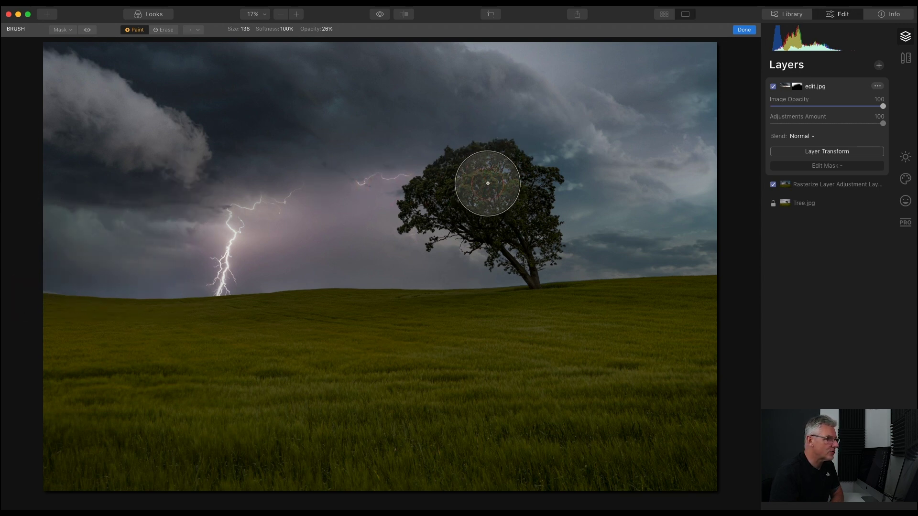
{"action": "left_click", "coordinate": [87, 30]}
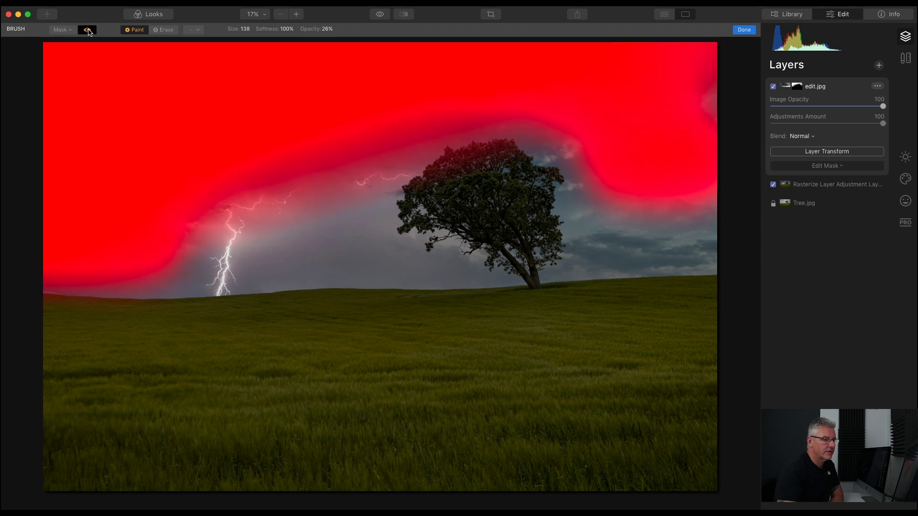
Touch up the storm-cloud mask around the tree crown, erasing clouds off the treetop with a smaller brush
{"action": "mouse_move", "coordinate": [502, 181]}
{"action": "left_mouse_down"}
{"action": "mouse_move", "coordinate": [493, 172]}
{"action": "mouse_move", "coordinate": [440, 190]}
{"action": "mouse_move", "coordinate": [459, 182]}
{"action": "left_mouse_up"}
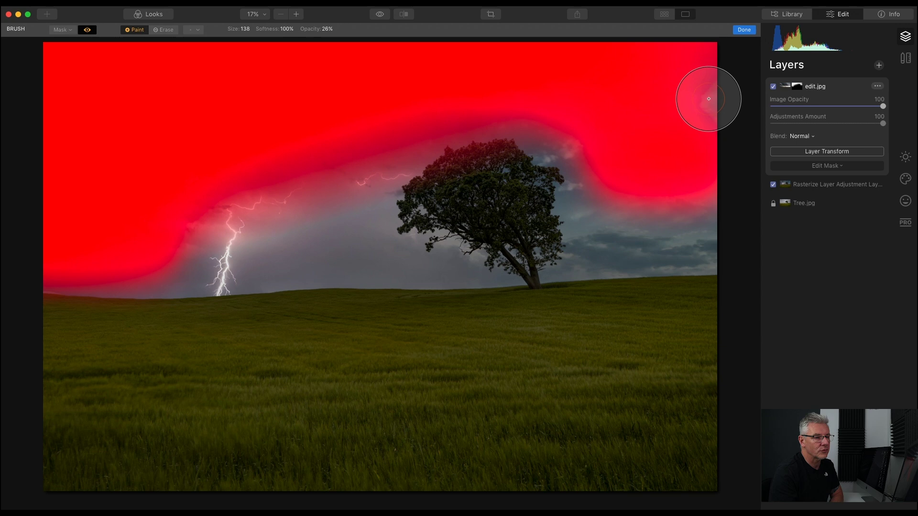
{"action": "left_click", "coordinate": [164, 30]}
{"action": "key", "text": "bracketleft"}
{"action": "key", "text": "bracketleft"}
{"action": "key", "text": "bracketleft"}
{"action": "key", "text": "bracketleft"}
{"action": "key", "text": "bracketleft"}
{"action": "key", "text": "bracketleft"}
{"action": "key", "text": "bracketleft"}
{"action": "key", "text": "bracketleft"}
{"action": "key", "text": "bracketleft"}
{"action": "key", "text": "bracketleft"}
{"action": "key", "text": "bracketleft"}
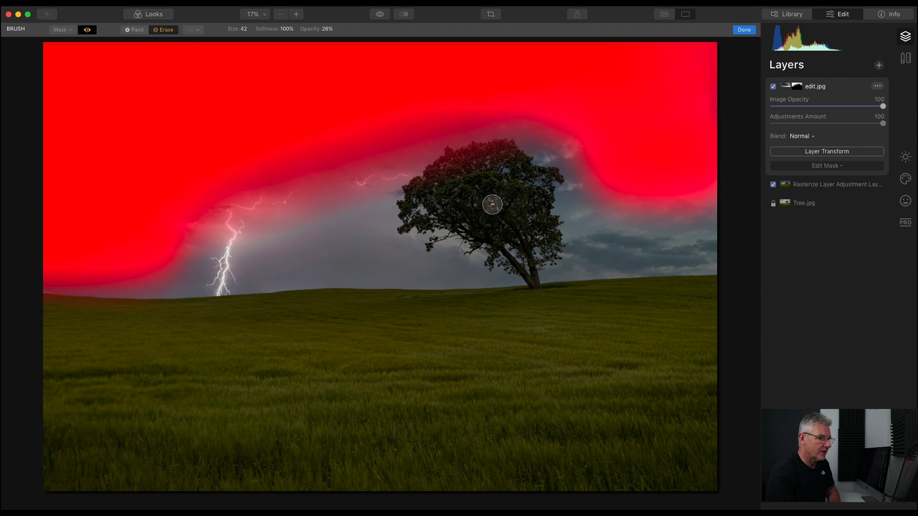
{"action": "left_click", "coordinate": [87, 30]}
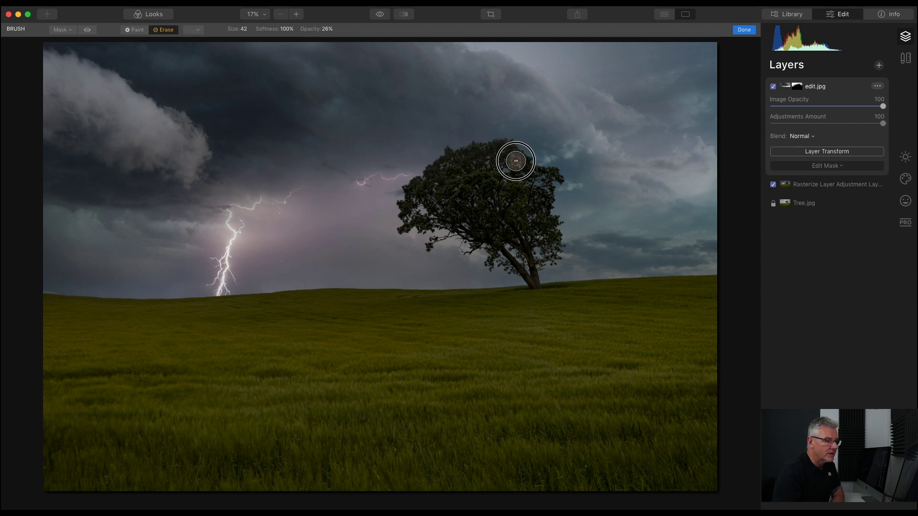
{"action": "key", "text": "Return"}
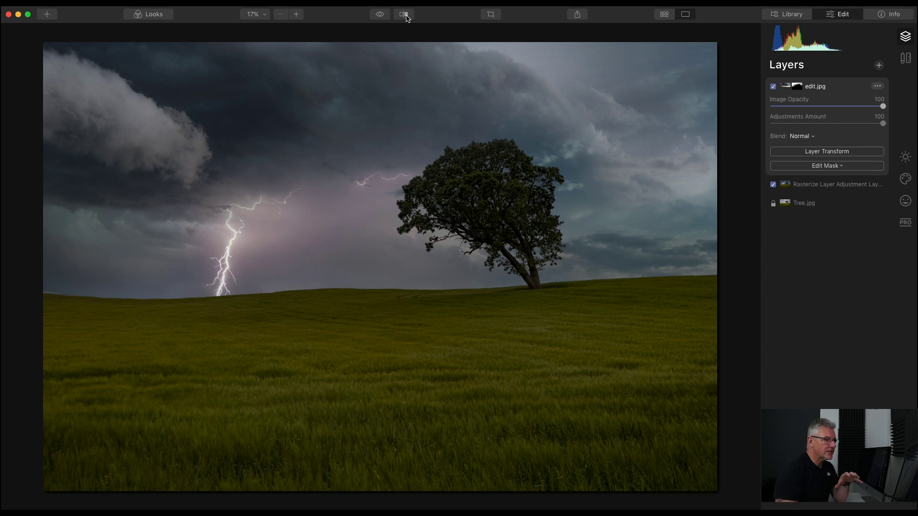
{"action": "left_click", "coordinate": [404, 14]}
Compare the composite with the original in the split before/after view, then turn the comparison off
{"action": "left_click_drag", "start_coordinate": [508, 228], "coordinate": [76, 210]}
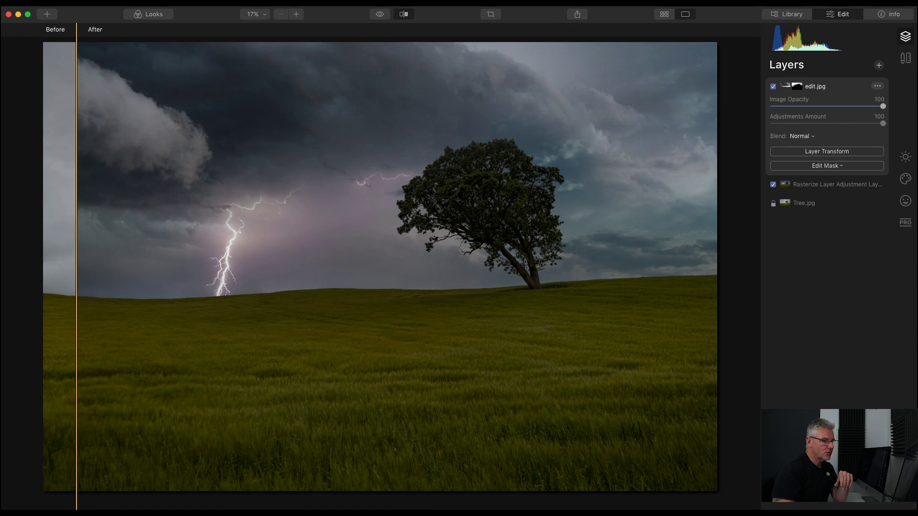
{"action": "left_click", "coordinate": [404, 15]}
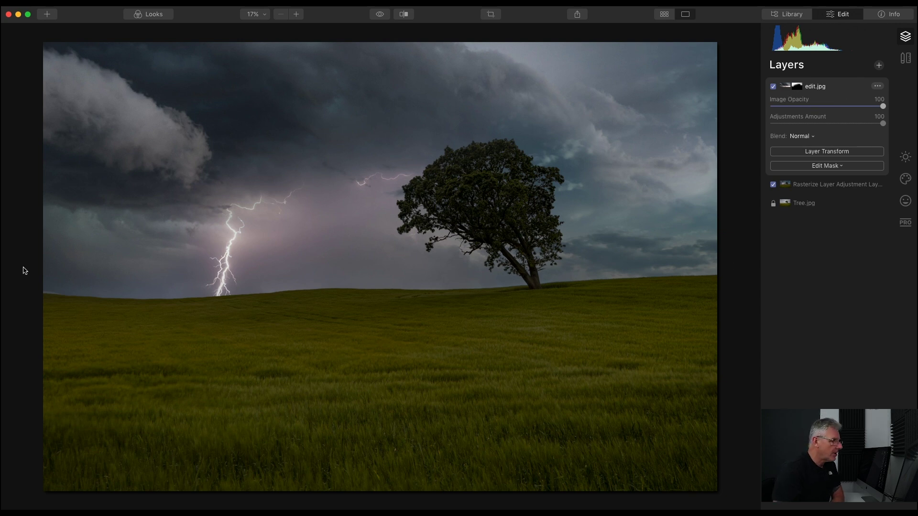
{"action": "left_click", "coordinate": [491, 14]}
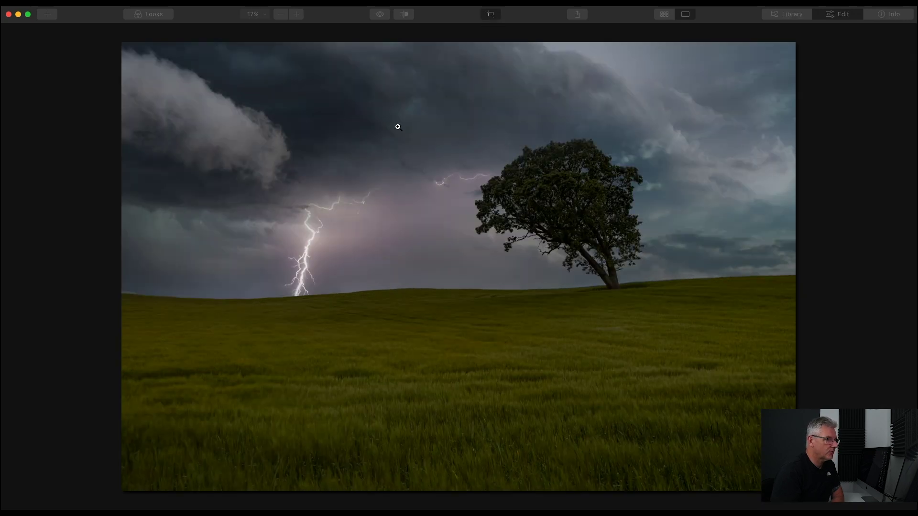
Trim the empty strip off the left edge with locked proportions, cropping to about 8065 × 5377
{"action": "left_click_drag", "start_coordinate": [121, 269], "coordinate": [130, 269]}
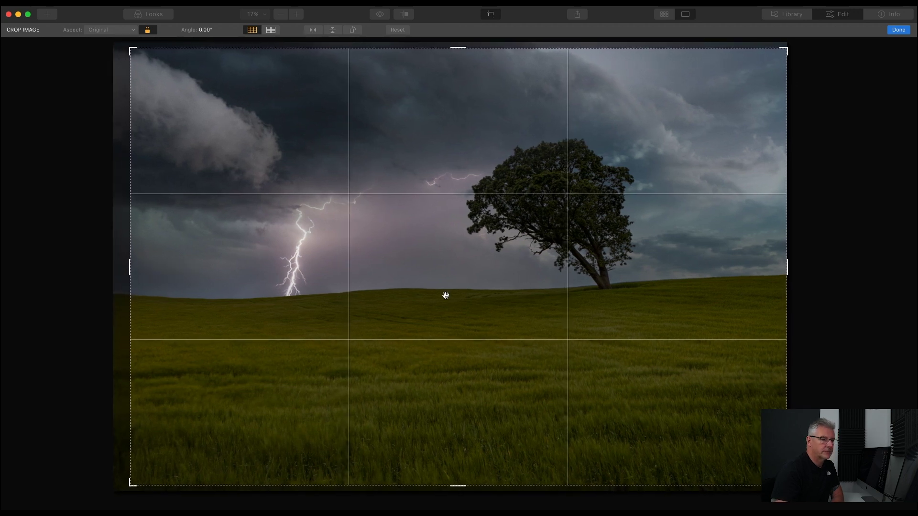
{"action": "left_click", "coordinate": [900, 30]}
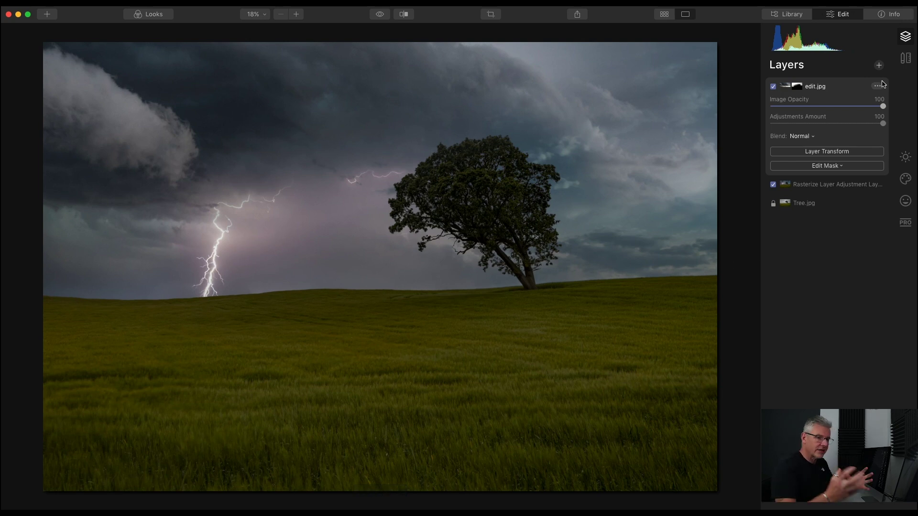
Add a new adjustment layer and desaturate its blue tones to -19
{"action": "left_click", "coordinate": [880, 66]}
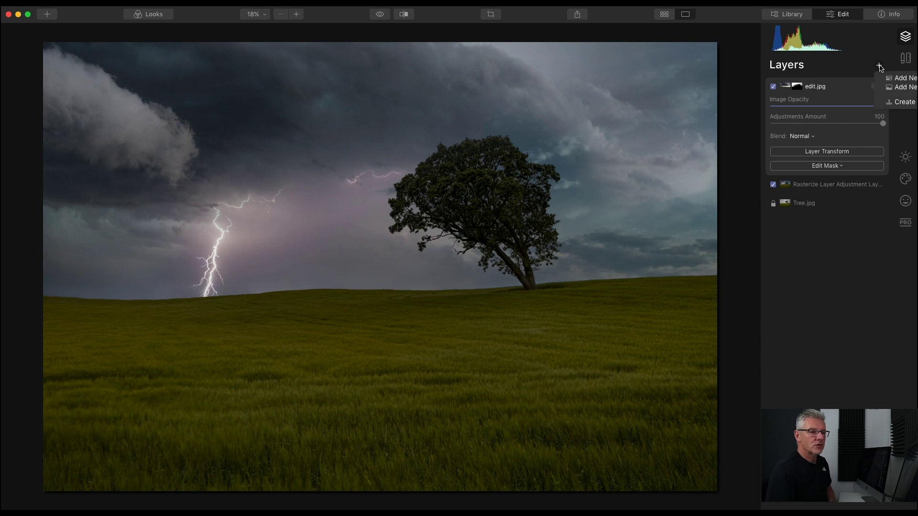
{"action": "left_click", "coordinate": [891, 79]}
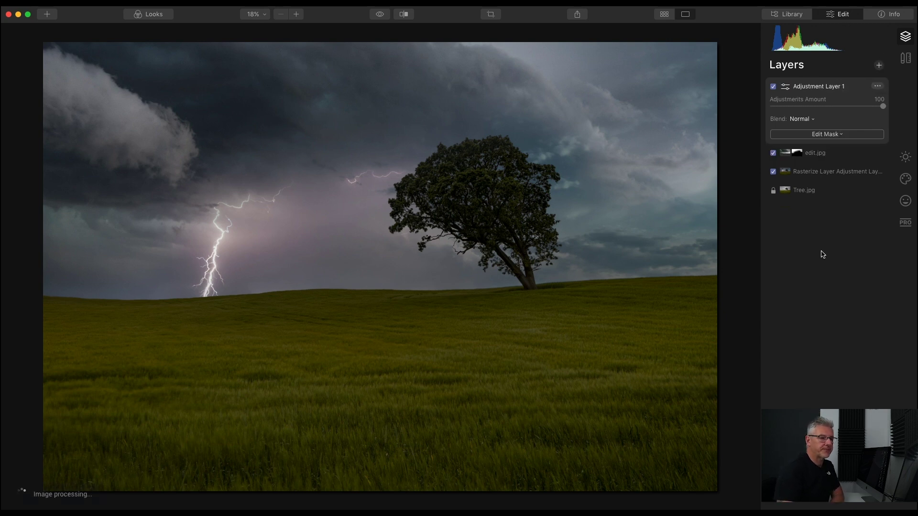
{"action": "left_click", "coordinate": [905, 157]}
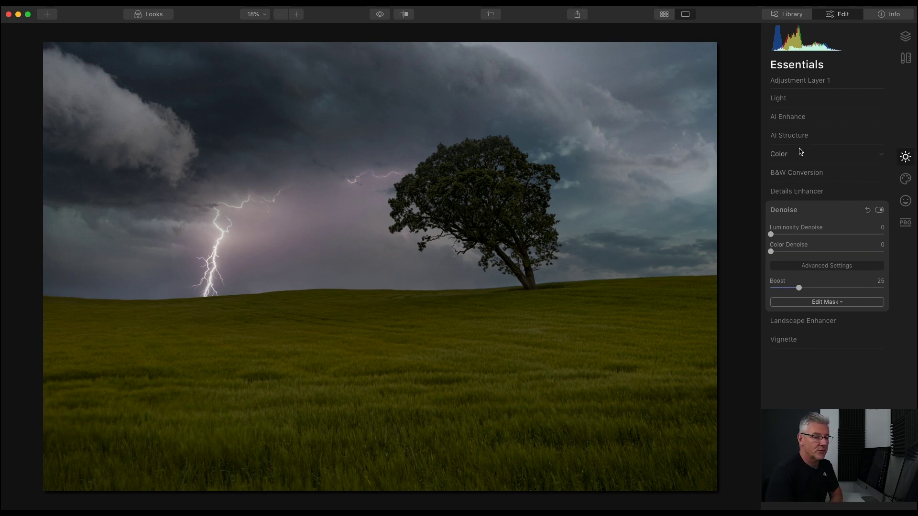
{"action": "left_click", "coordinate": [789, 159]}
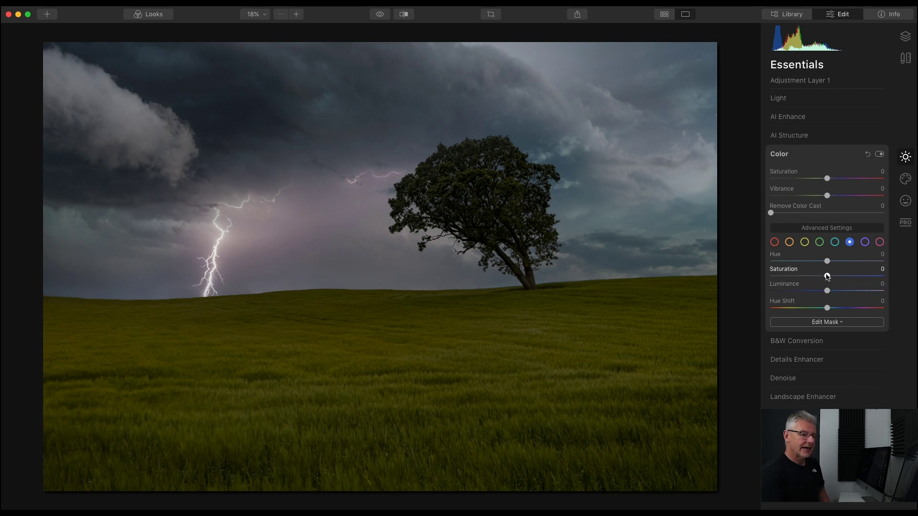
{"action": "left_click_drag", "start_coordinate": [827, 276], "coordinate": [810, 290]}
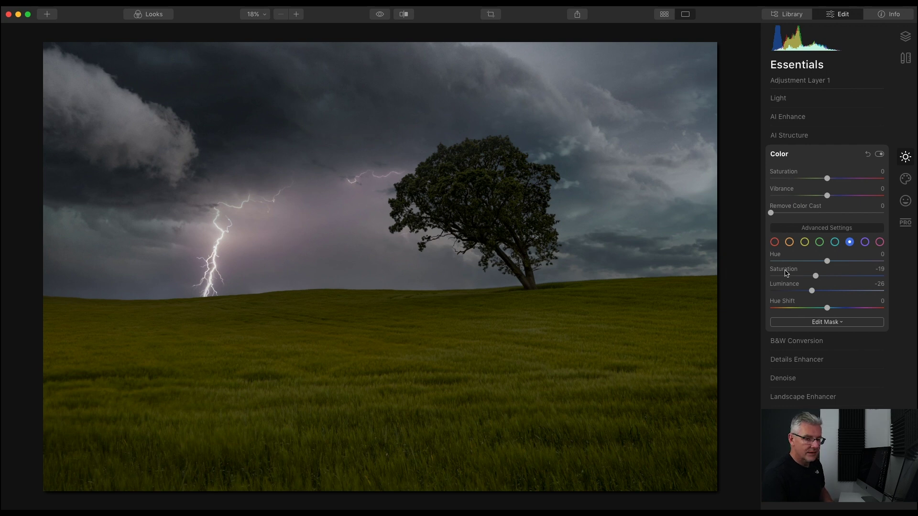
Boost magenta saturation slightly and raise the overall Saturation to 6
{"action": "left_click", "coordinate": [879, 243]}
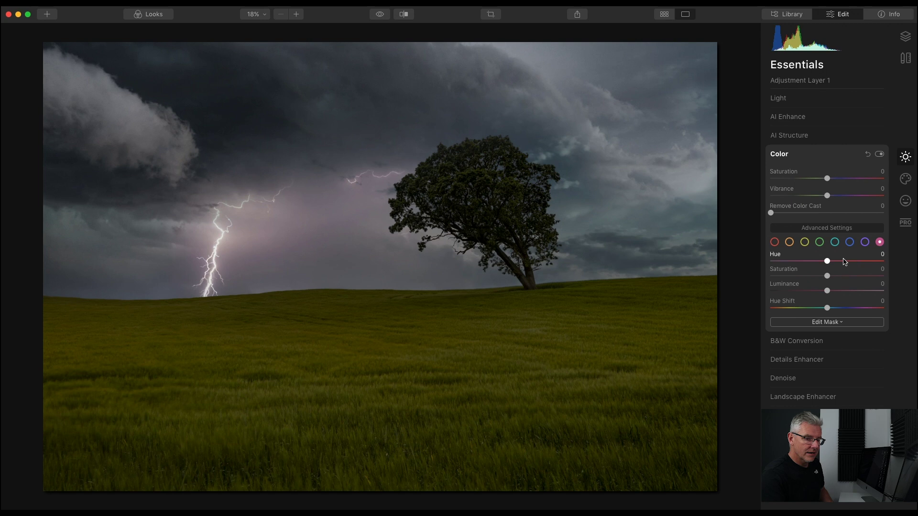
{"action": "left_click_drag", "start_coordinate": [828, 280], "coordinate": [832, 293]}
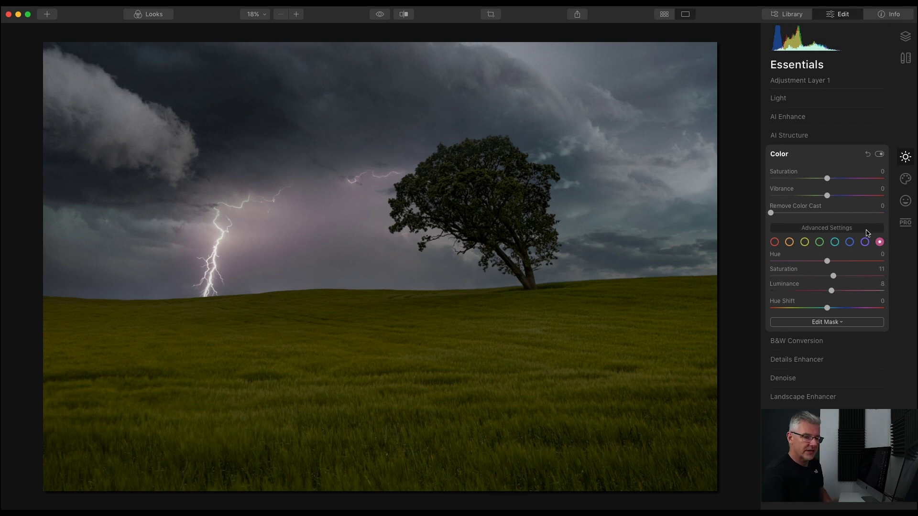
{"action": "left_click", "coordinate": [850, 243]}
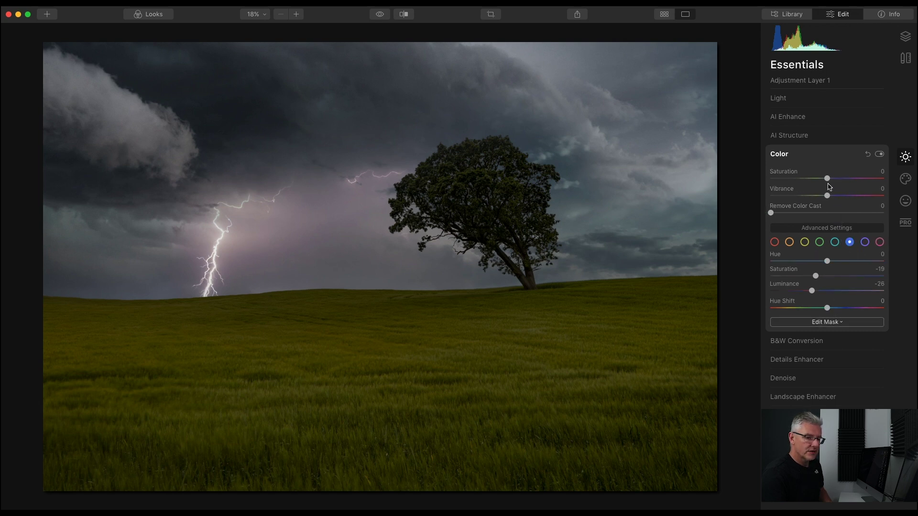
{"action": "left_click_drag", "start_coordinate": [829, 179], "coordinate": [831, 180]}
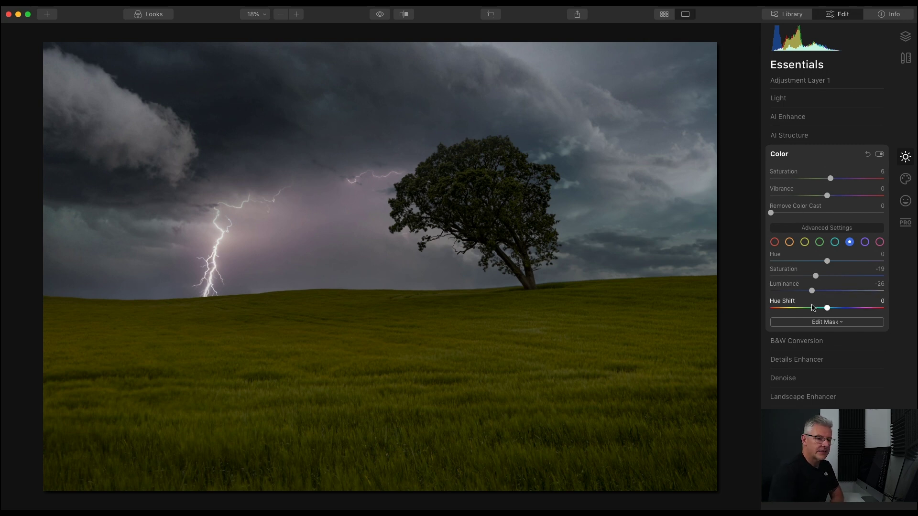
{"action": "left_click", "coordinate": [784, 155]}
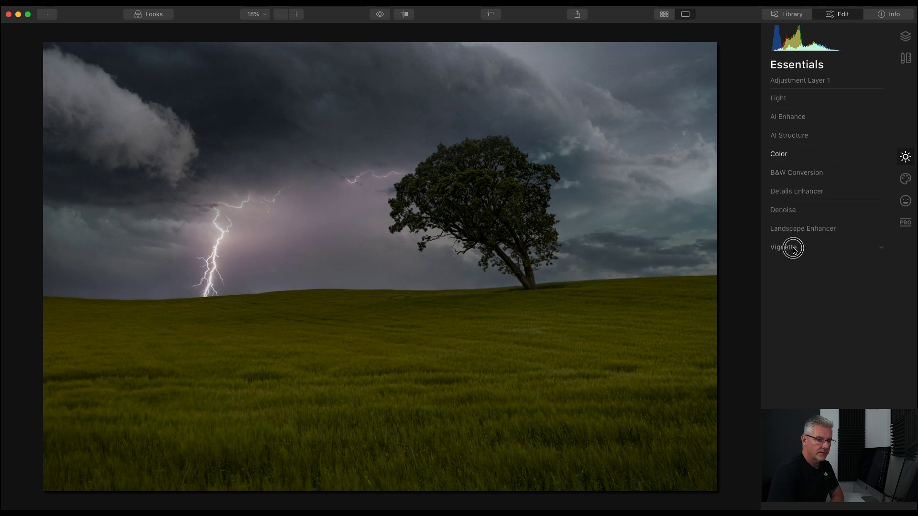
Add a vignette of Amount -54 centred on the tree to darken the edges
{"action": "left_click", "coordinate": [794, 251]}
{"action": "left_click_drag", "start_coordinate": [826, 290], "coordinate": [788, 292]}
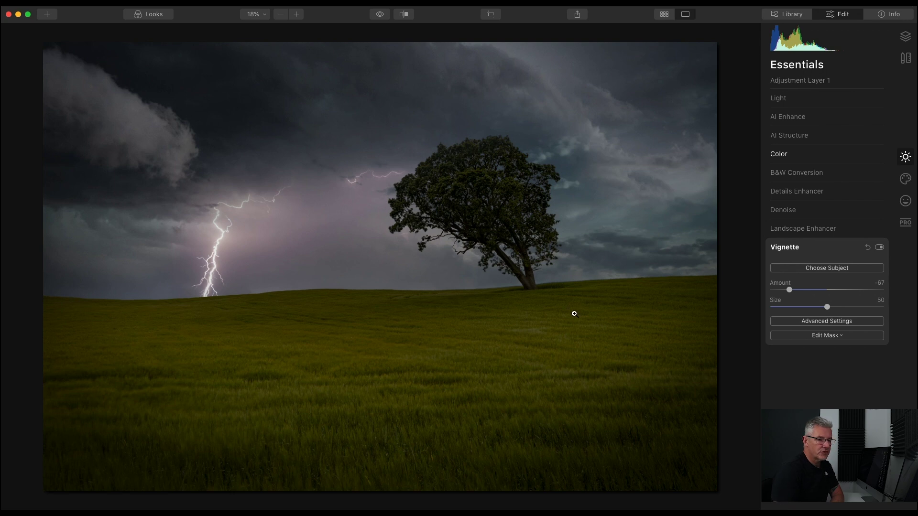
{"action": "left_click", "coordinate": [833, 272]}
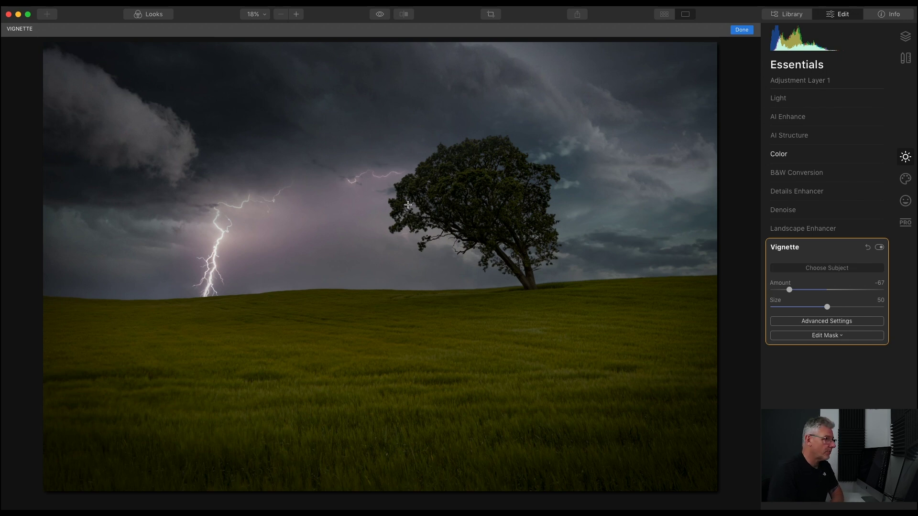
{"action": "left_click", "coordinate": [491, 201]}
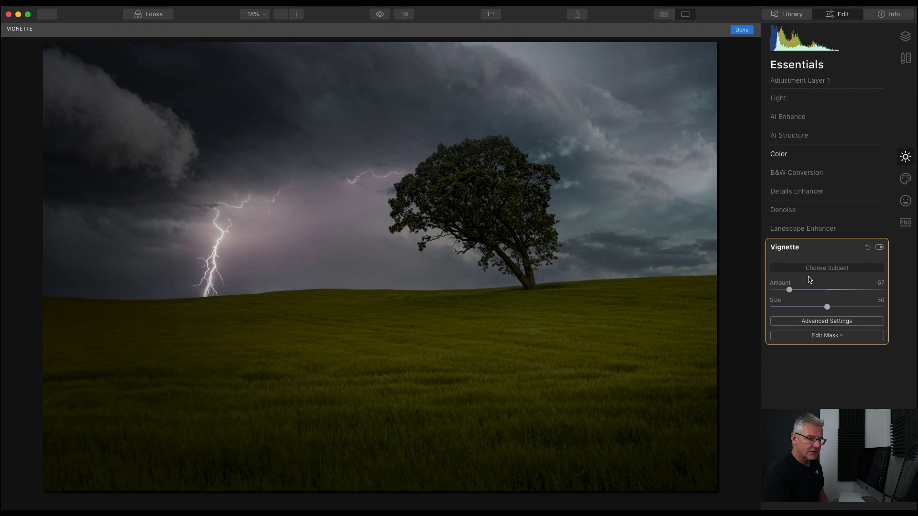
{"action": "left_click_drag", "start_coordinate": [789, 290], "coordinate": [797, 291]}
{"action": "left_click", "coordinate": [905, 36]}
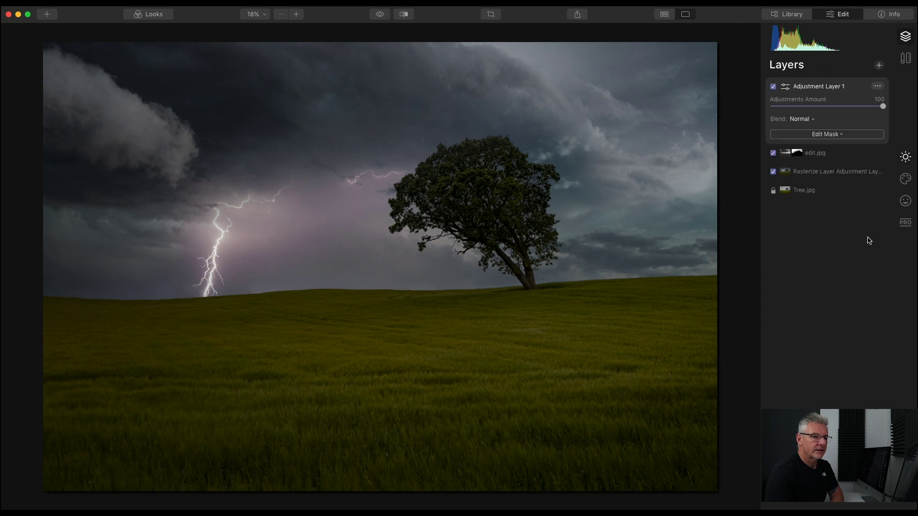
Raise Highlights to 11 in the Light adjustments
{"action": "left_click", "coordinate": [905, 157]}
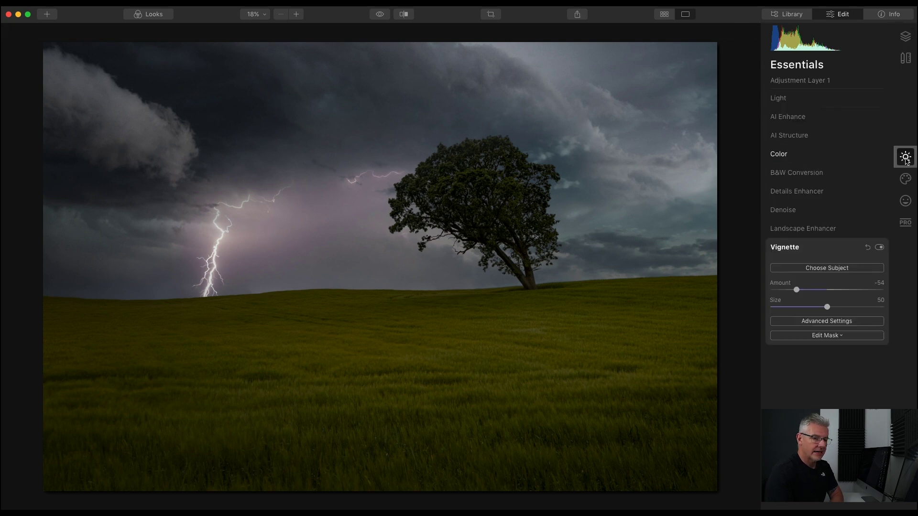
{"action": "left_click", "coordinate": [777, 99]}
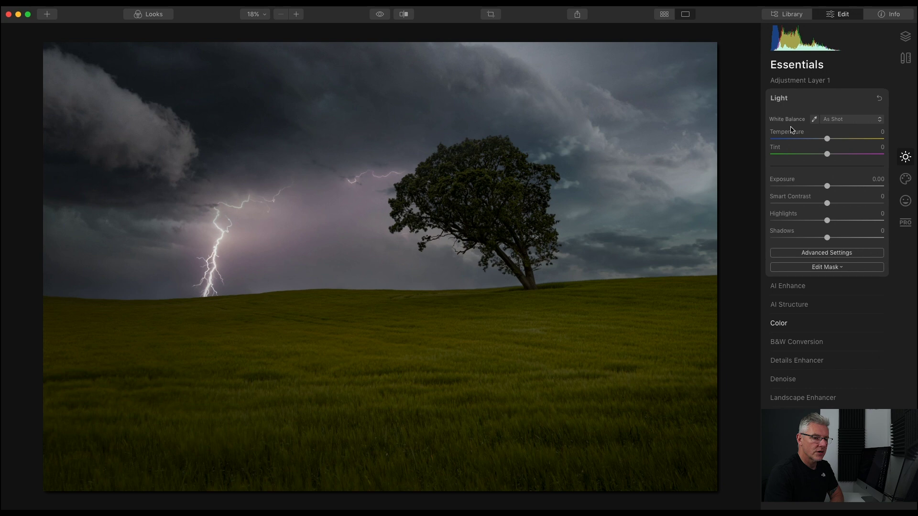
{"action": "left_click_drag", "start_coordinate": [826, 221], "coordinate": [833, 221]}
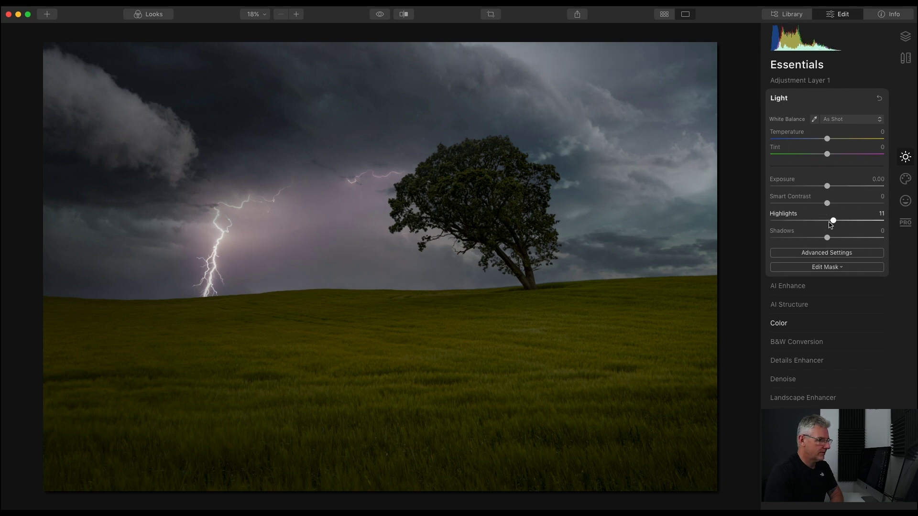
Mute the yellow tones to Saturation -12 with Luminance at 13
{"action": "left_click", "coordinate": [779, 323]}
{"action": "left_click", "coordinate": [804, 242]}
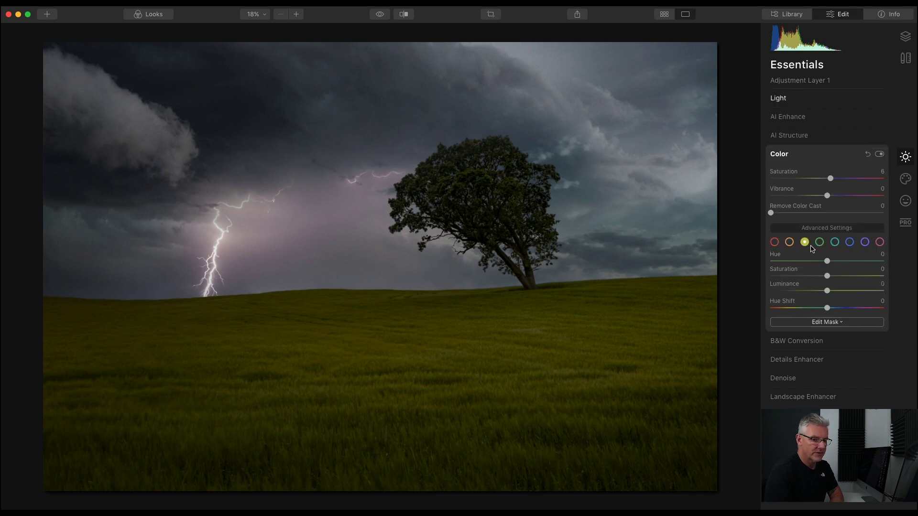
{"action": "mouse_move", "coordinate": [829, 280]}
{"action": "left_mouse_down"}
{"action": "mouse_move", "coordinate": [835, 292]}
{"action": "mouse_move", "coordinate": [821, 280]}
{"action": "left_mouse_up"}
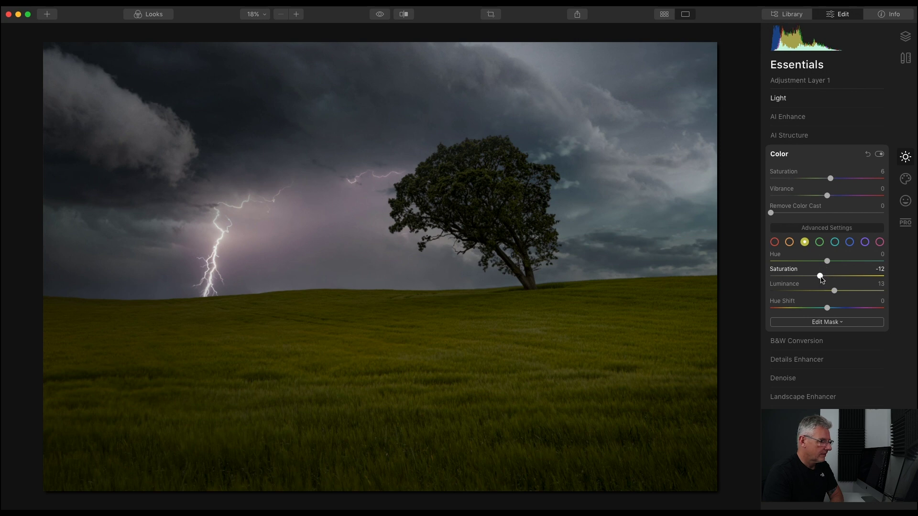